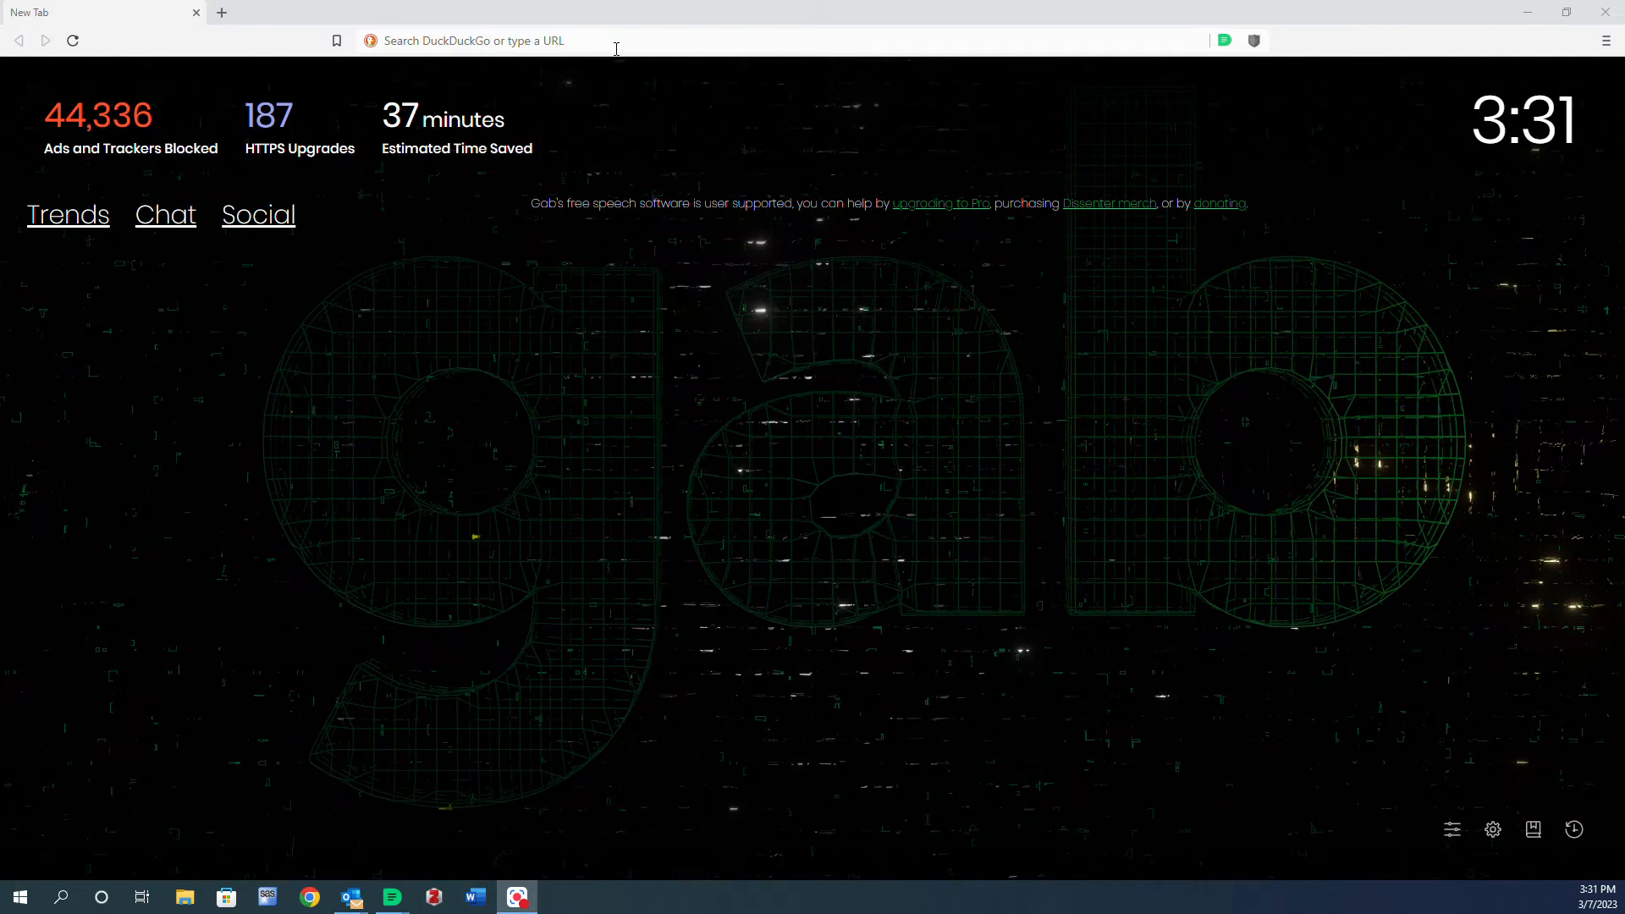
# - Go to google.com and search for naconda
pyautogui.click(616, 48)
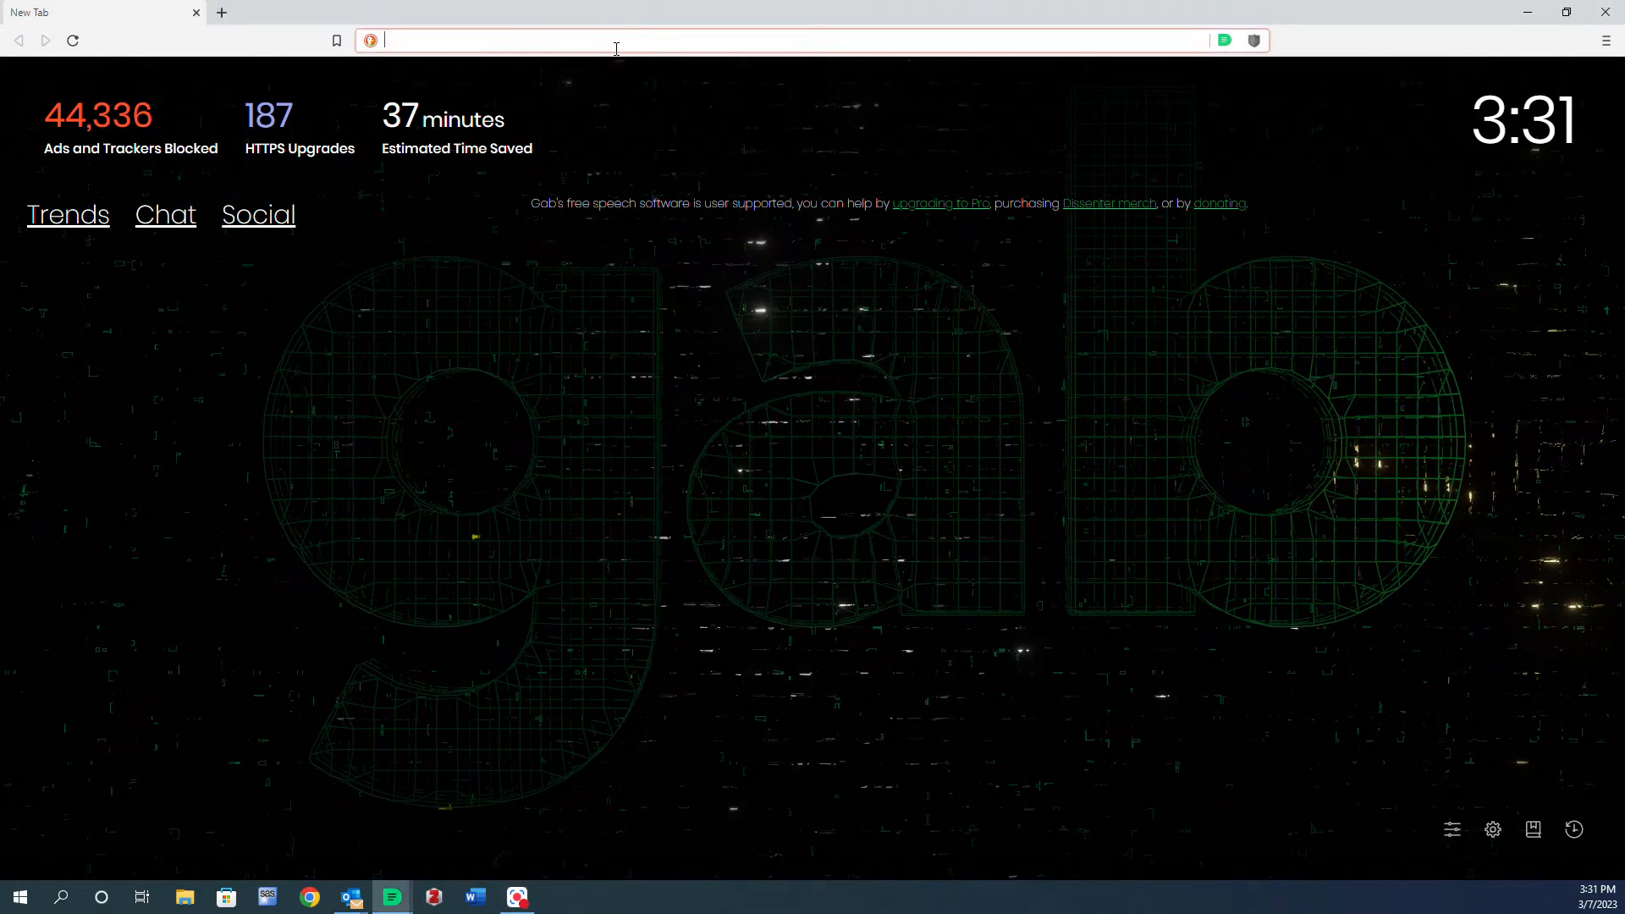
pyautogui.write('goog')
pyautogui.press('Return')
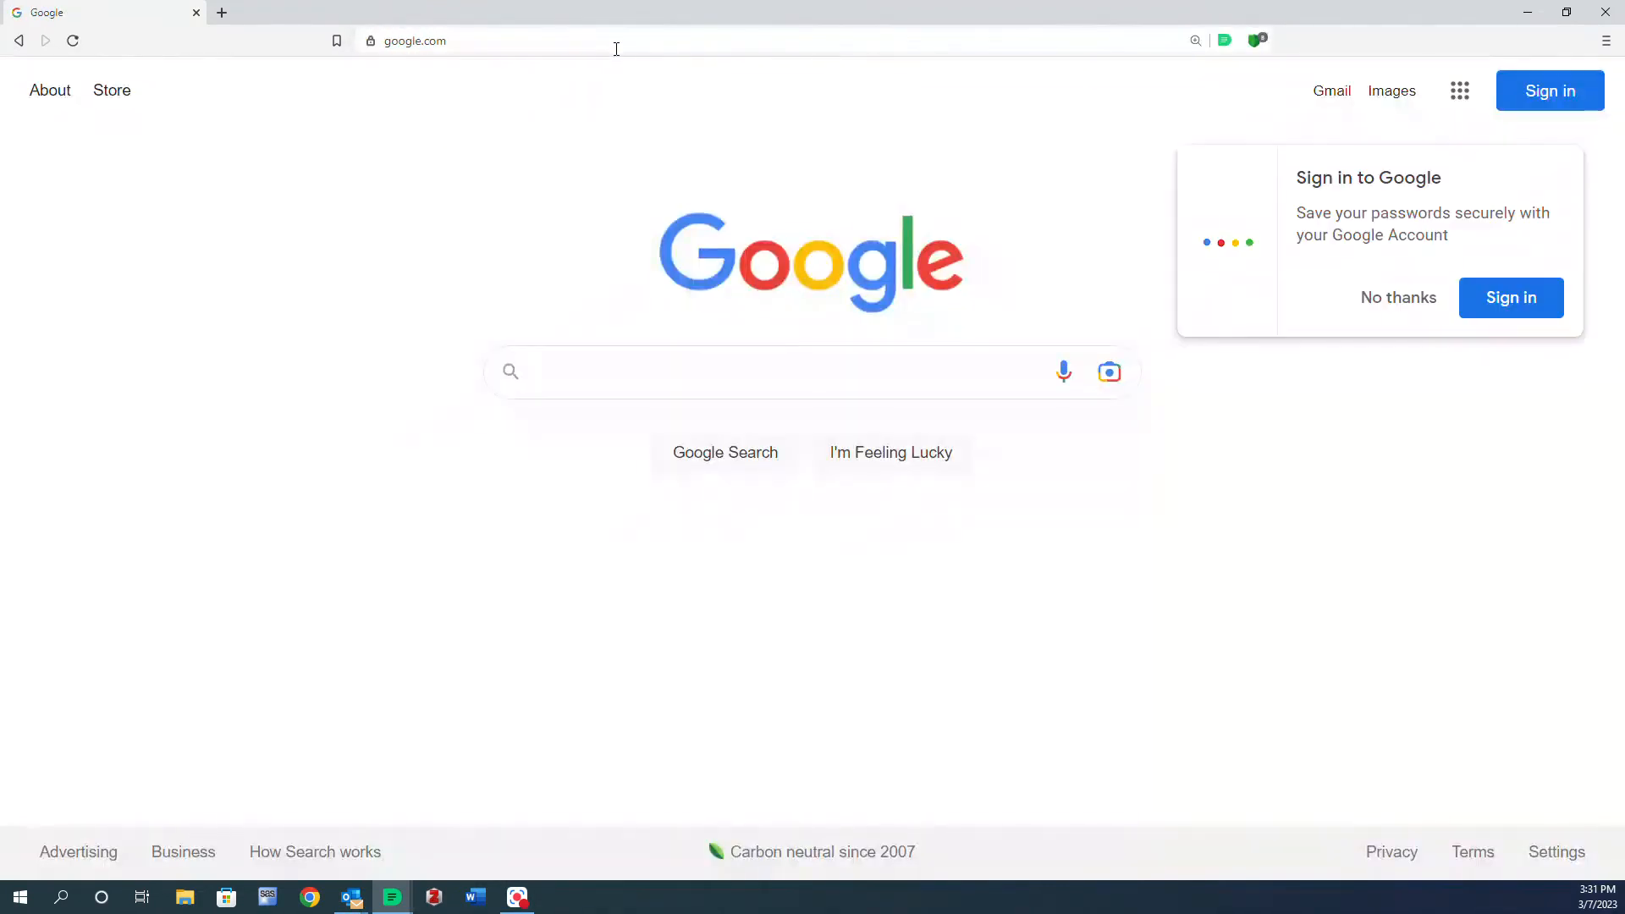
pyautogui.write('naconda')
pyautogui.press('Return')
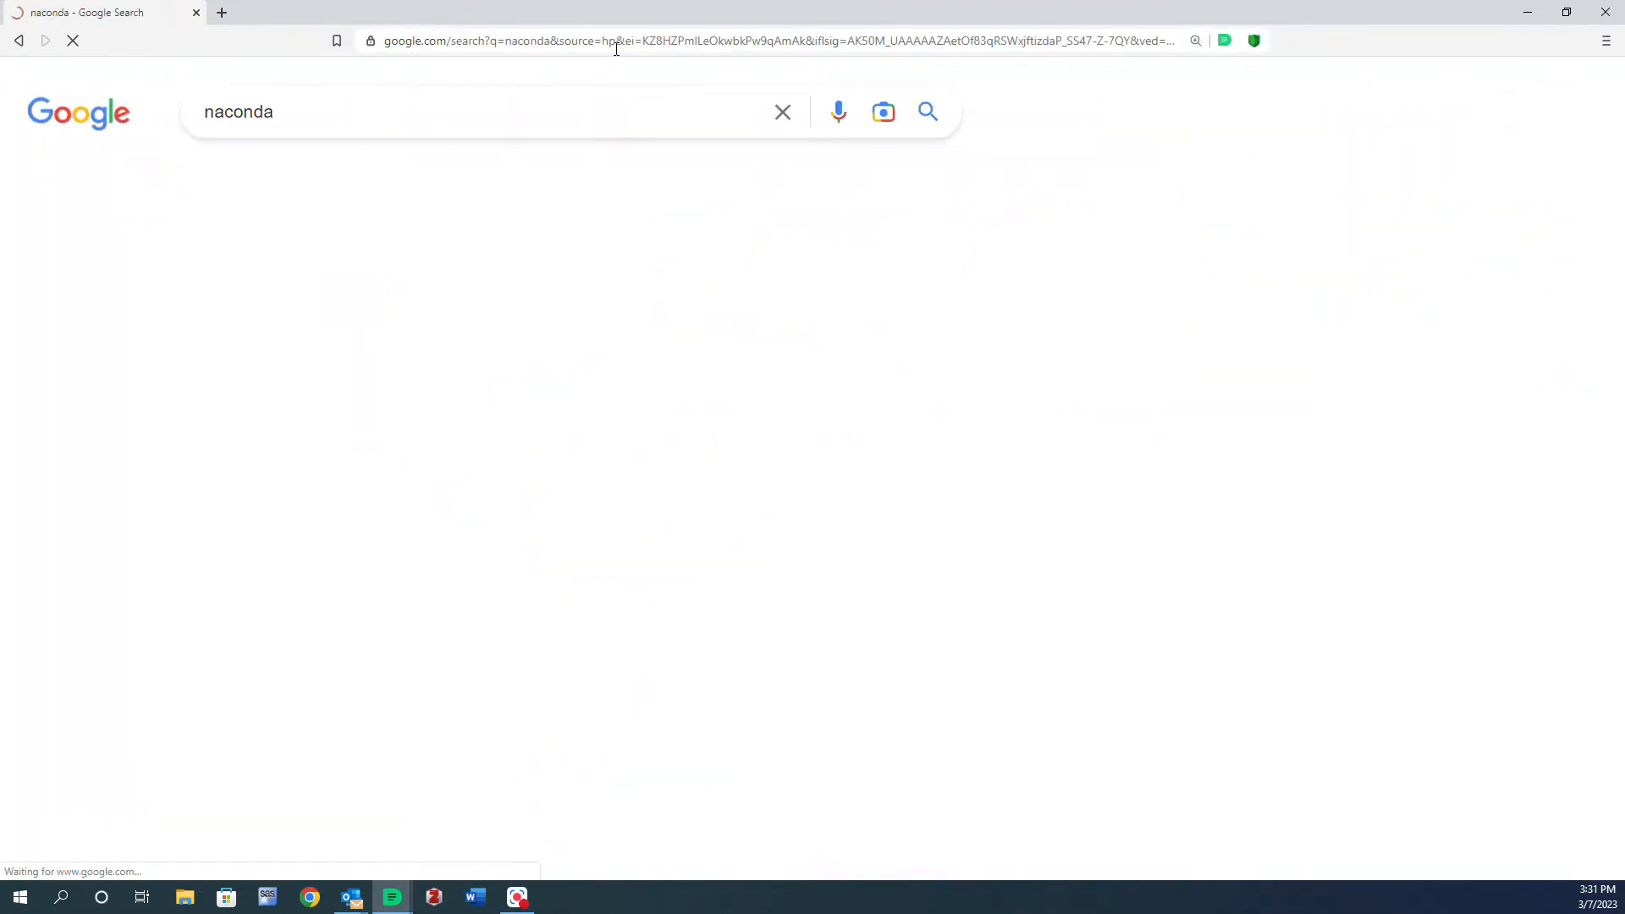
# - Open the Anaconda website from the results and start downloading the Windows installer
pyautogui.click(391, 387)
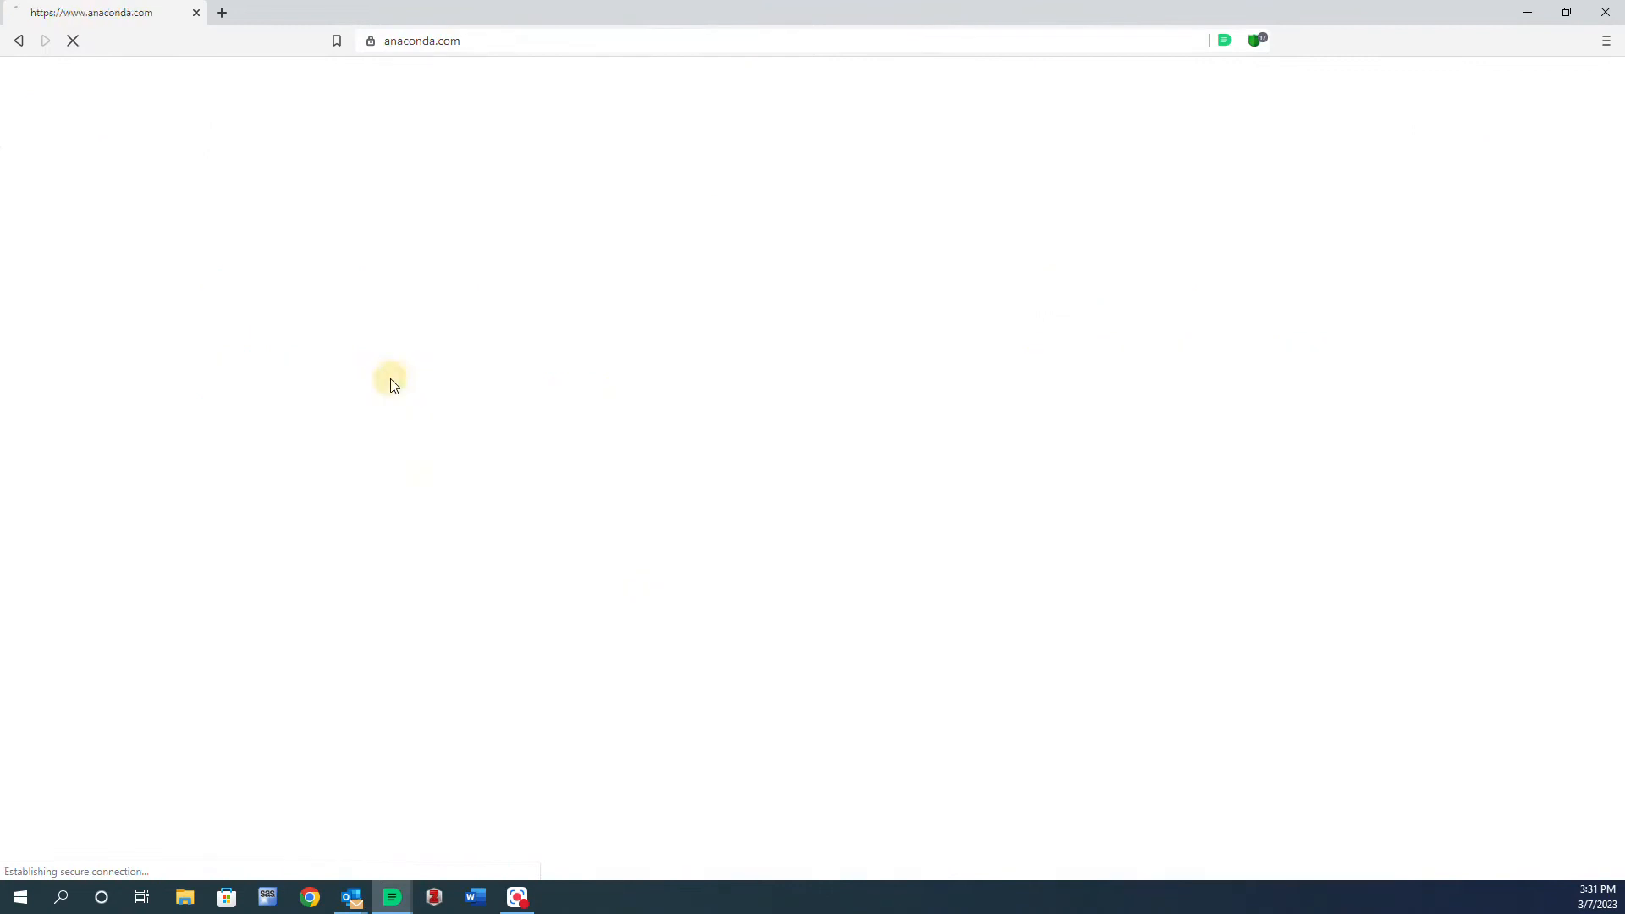
pyautogui.click(1109, 816)
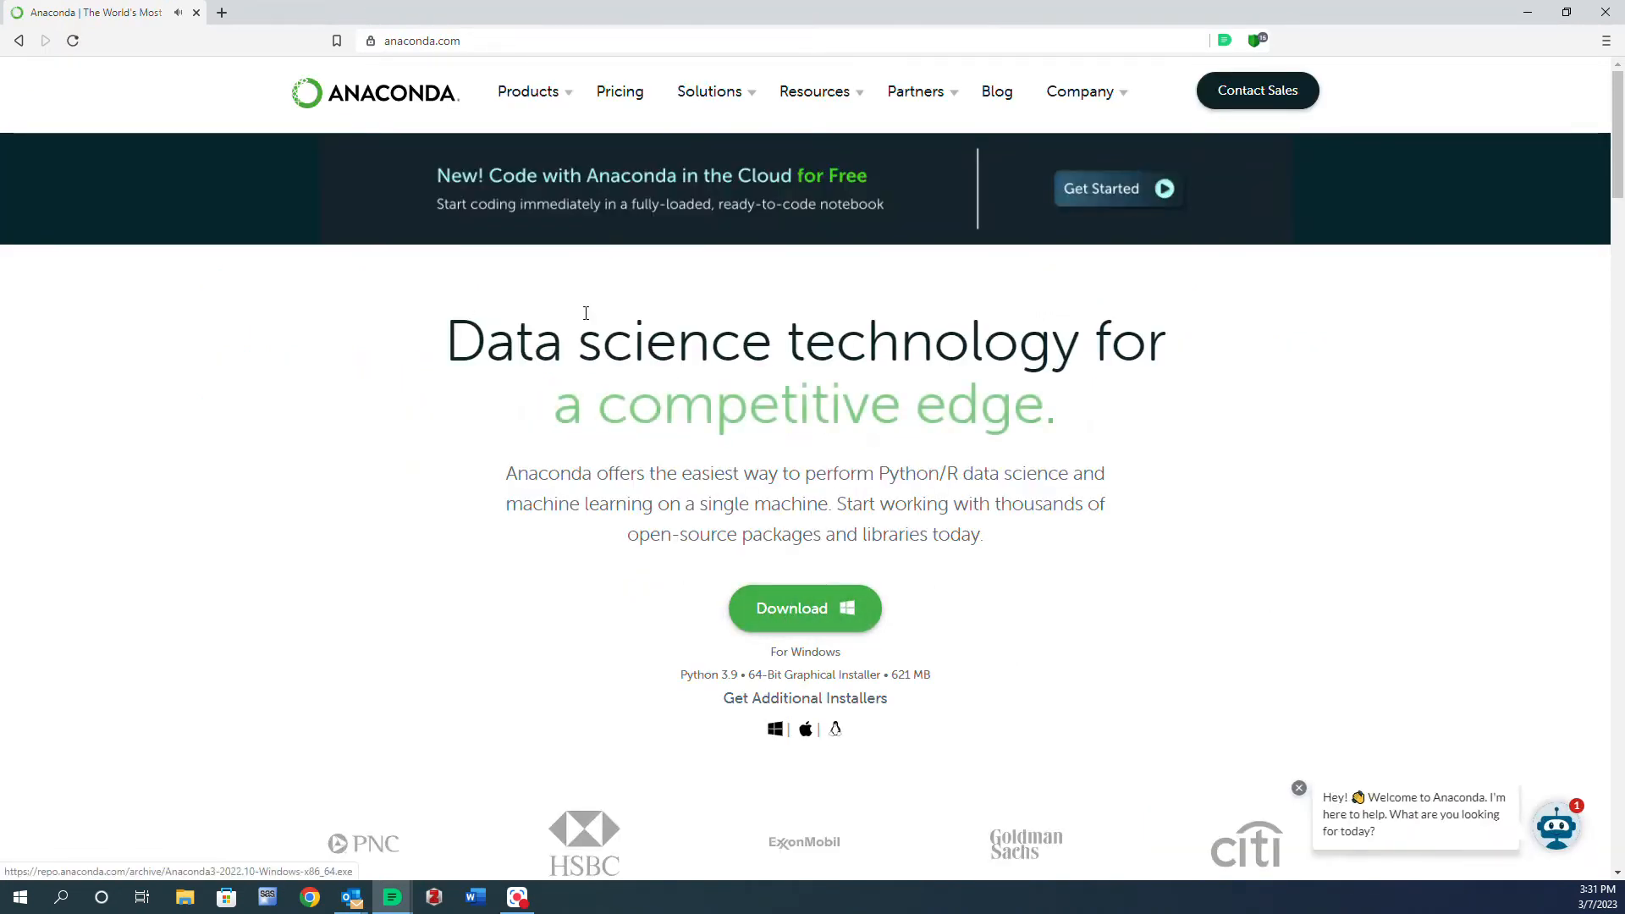
pyautogui.scroll(-2, 384, 574)
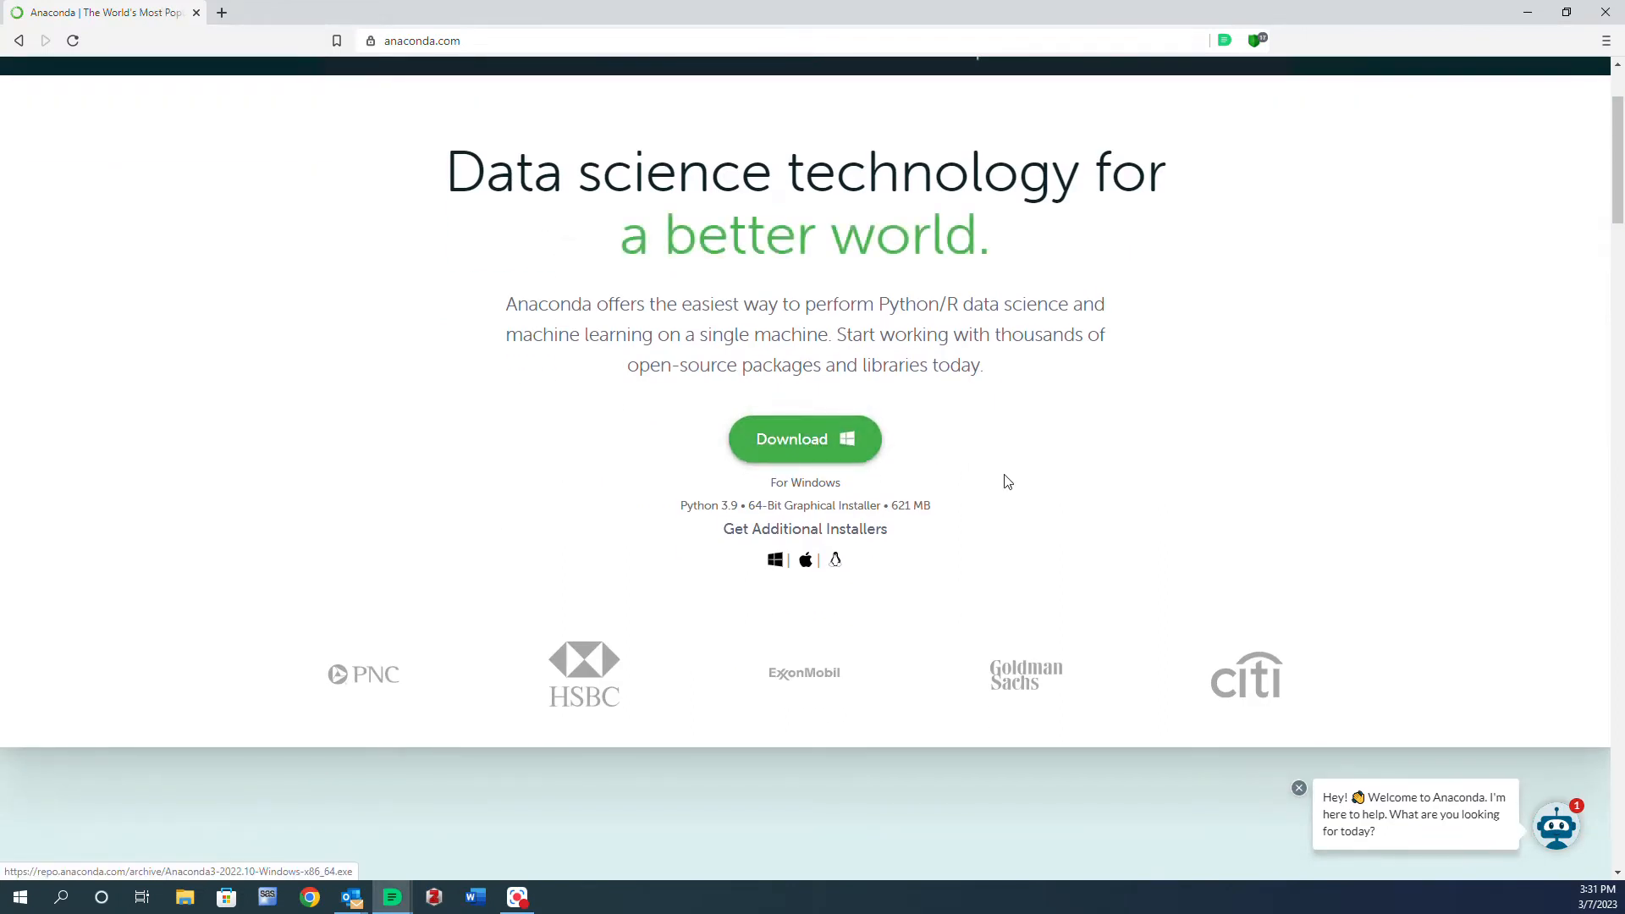
pyautogui.scroll(2, 1008, 482)
pyautogui.scroll(-1, 1007, 482)
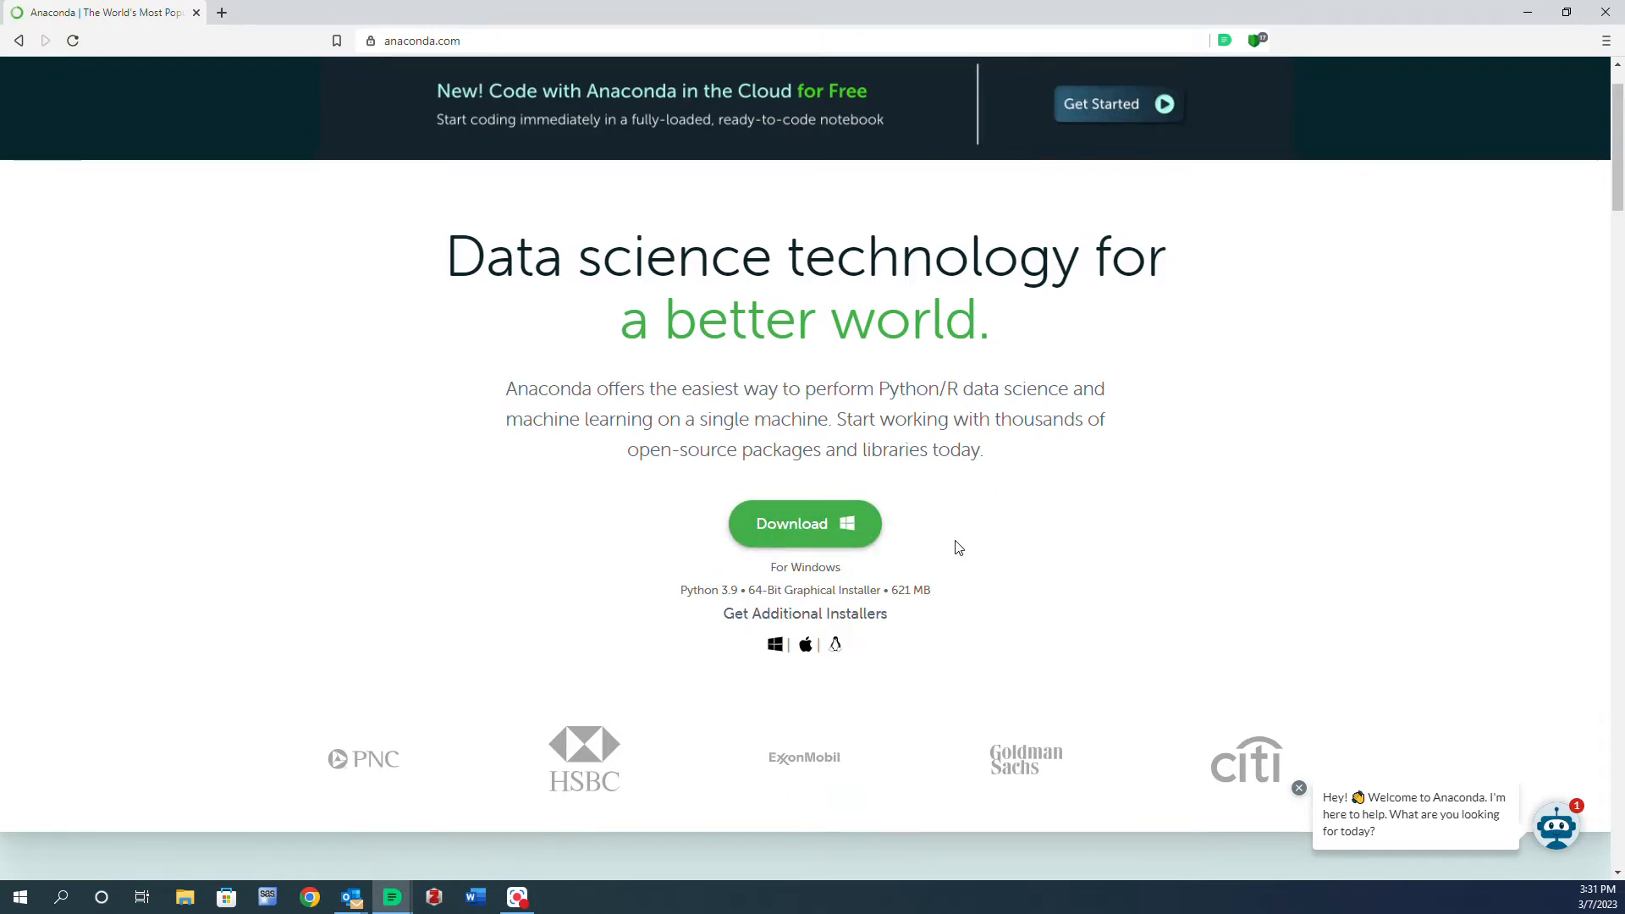
pyautogui.scroll(1, 959, 546)
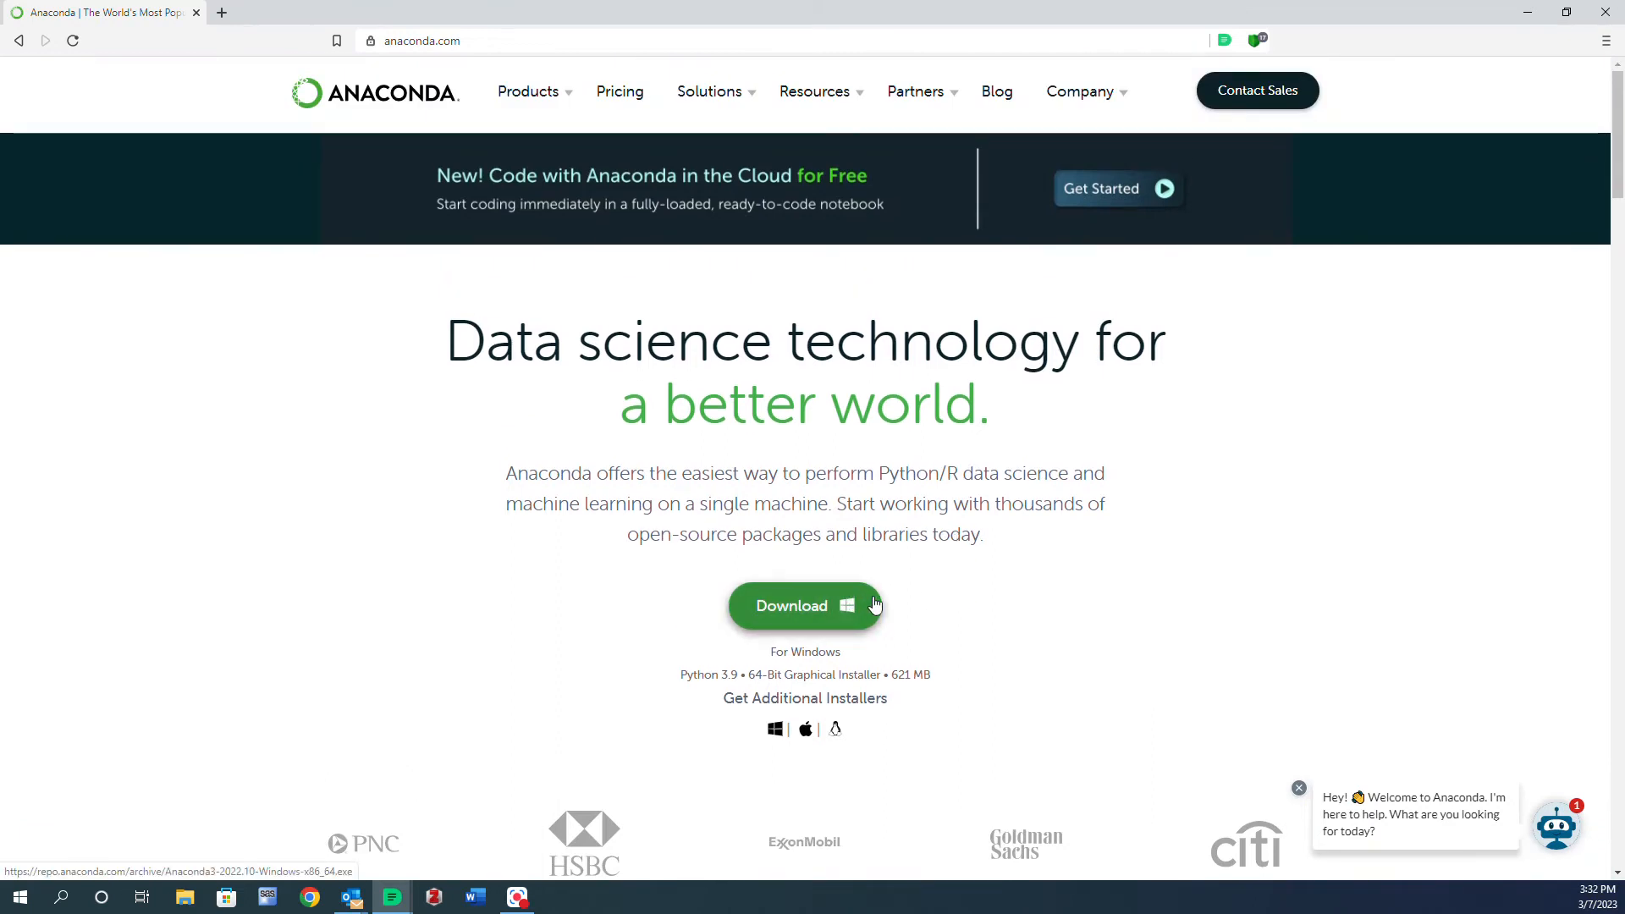
pyautogui.scroll(-1, 962, 601)
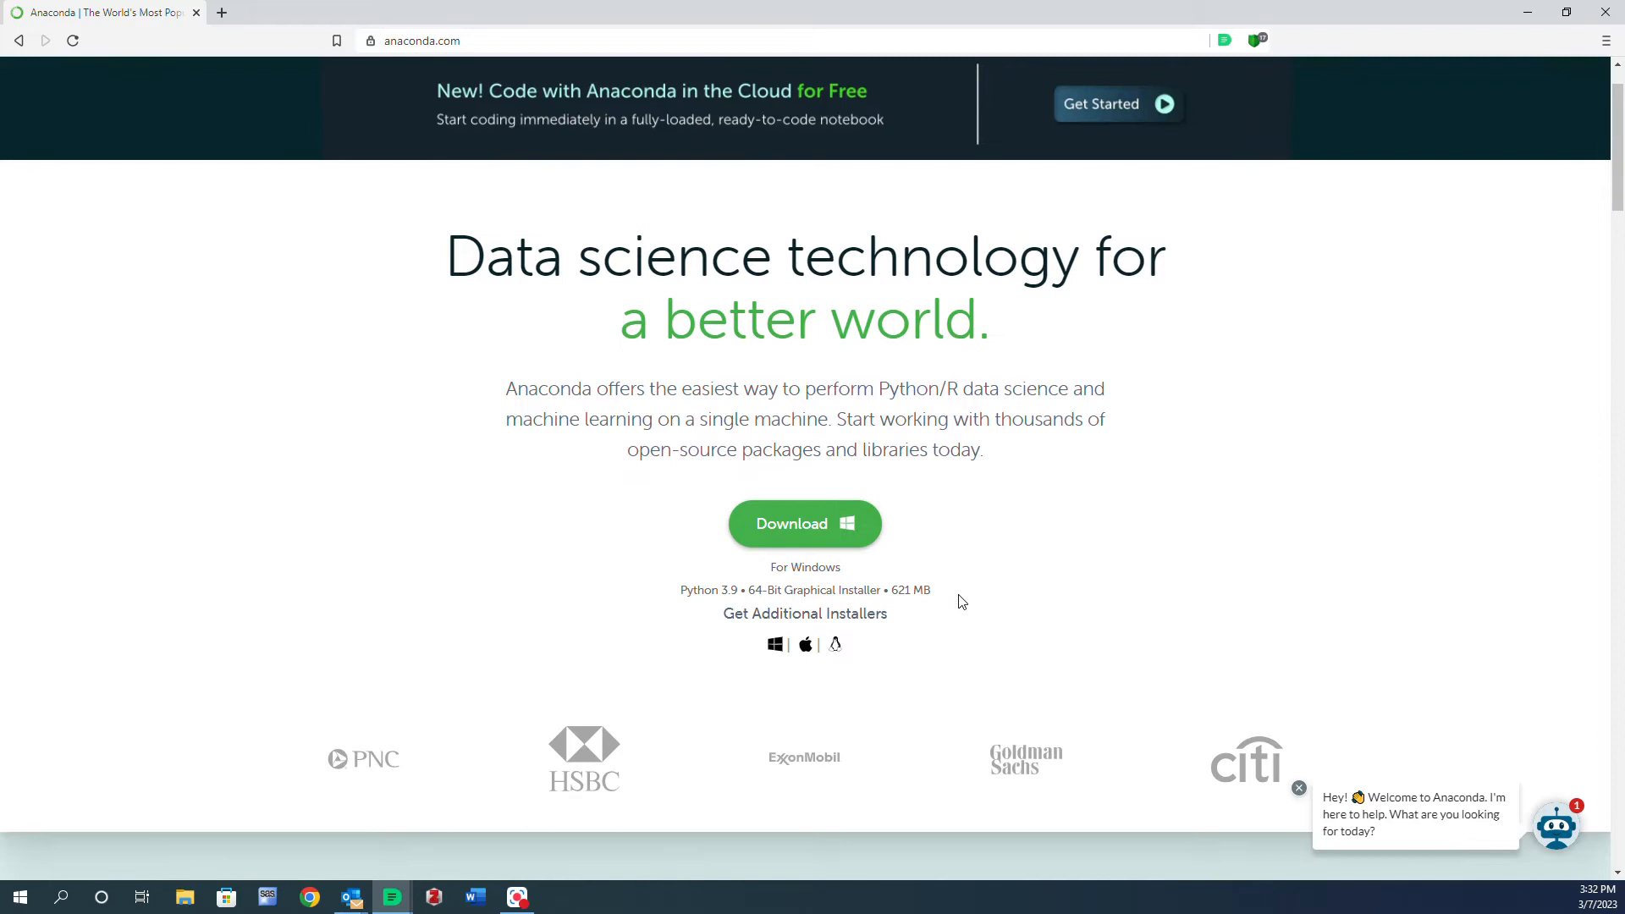
pyautogui.click(820, 539)
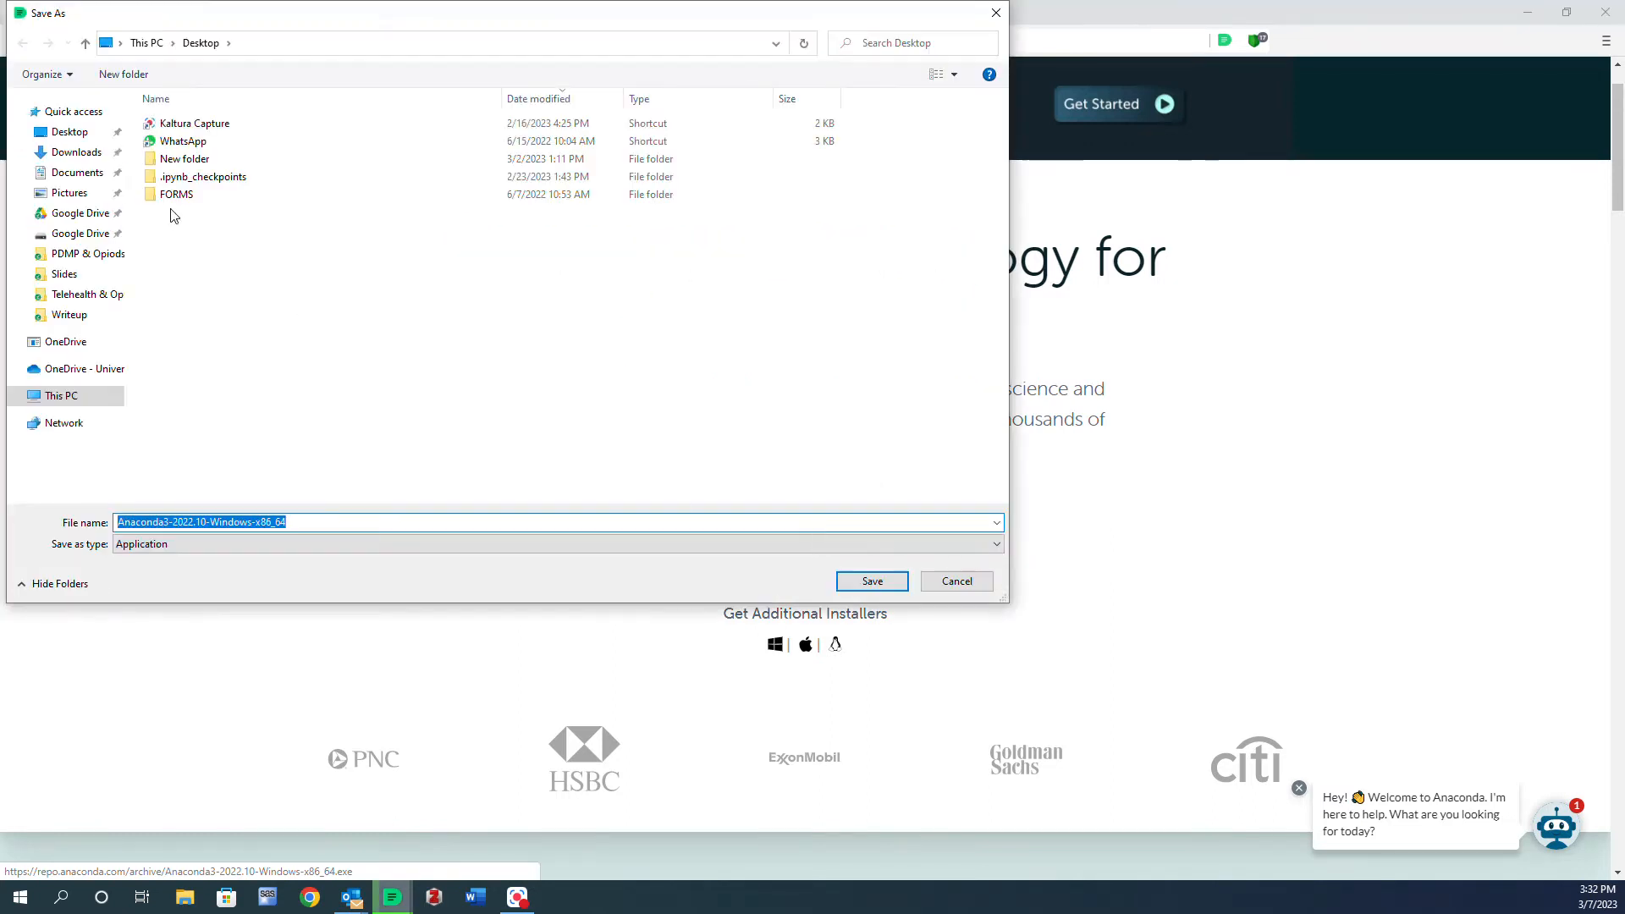
# - Save the Anaconda3-2022.10-Windows-x86_64 installer to the Desktop
pyautogui.click(76, 152)
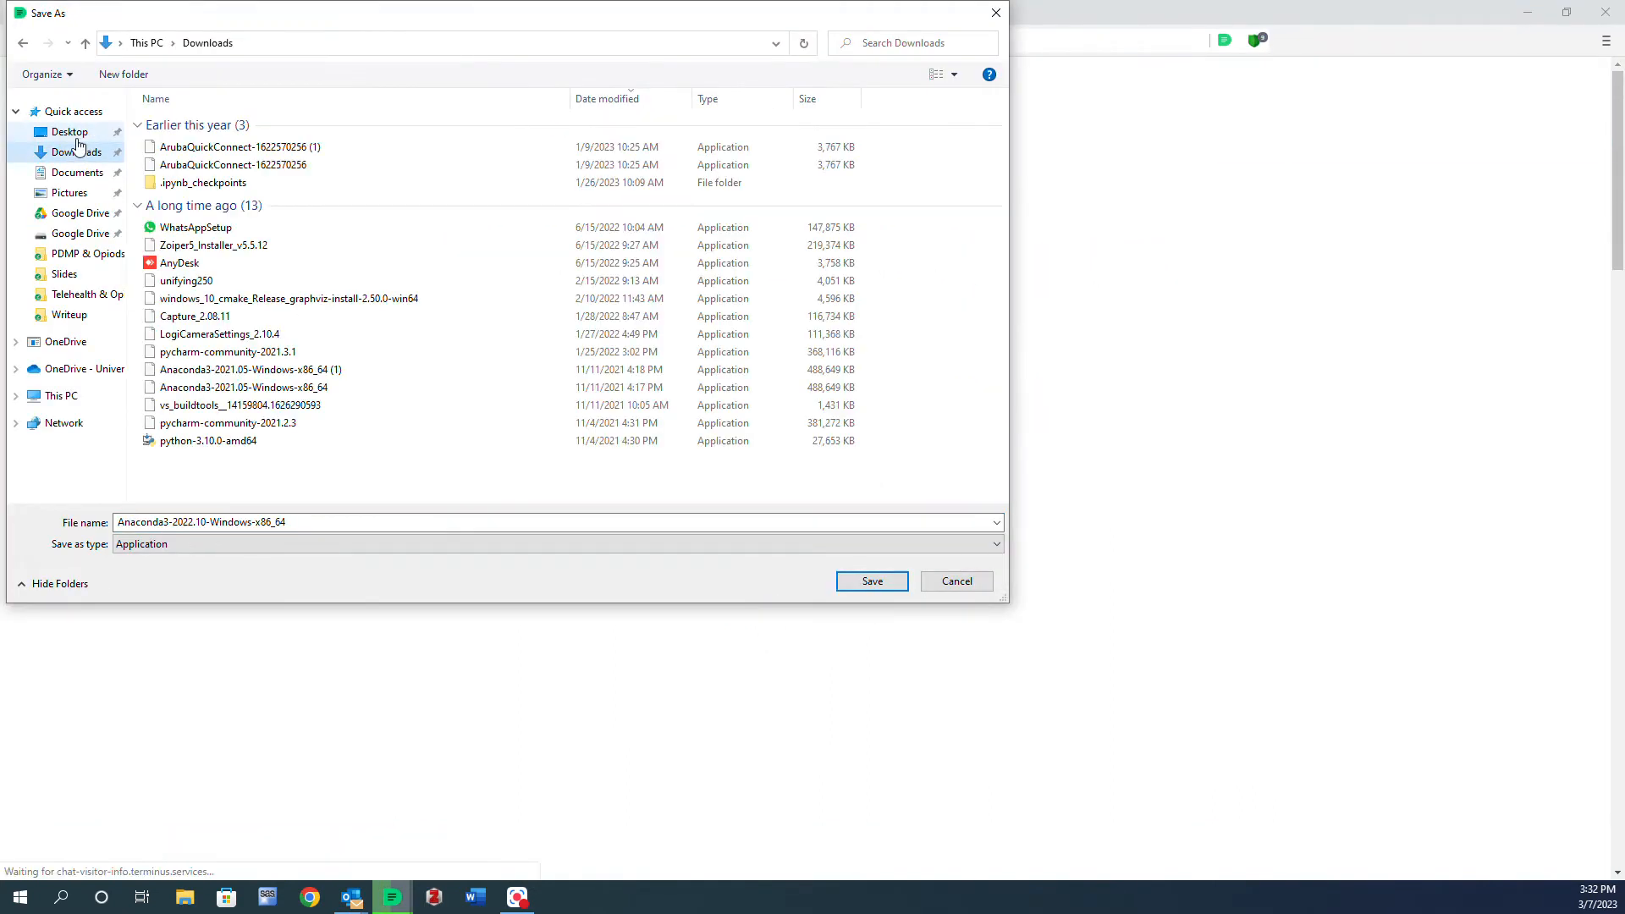
pyautogui.click(70, 132)
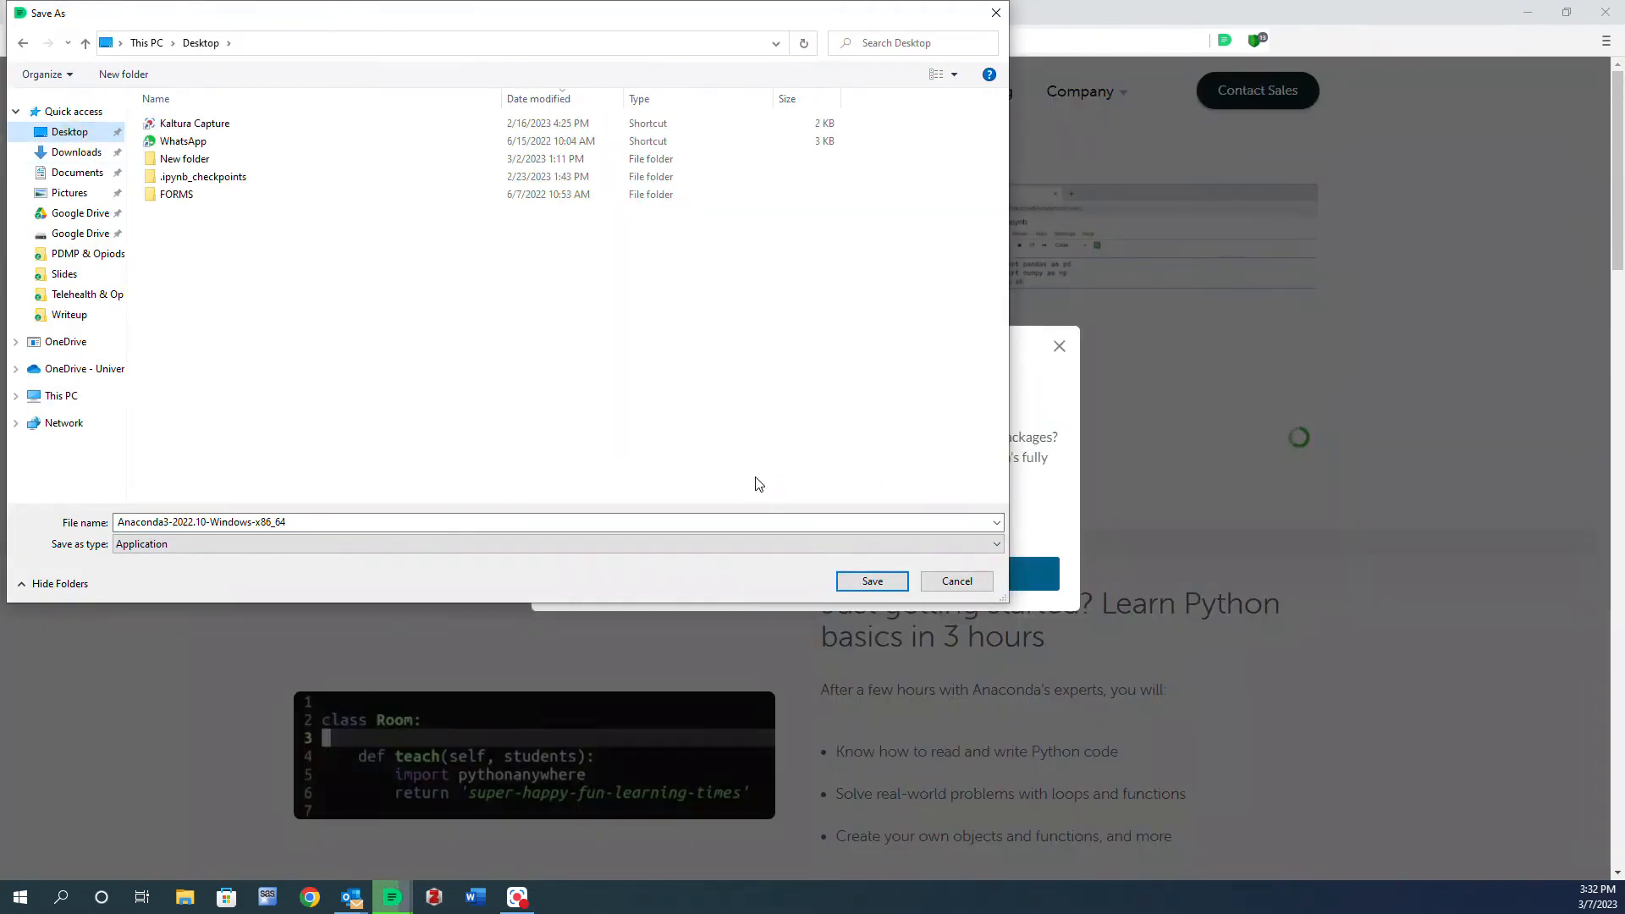
pyautogui.click(857, 580)
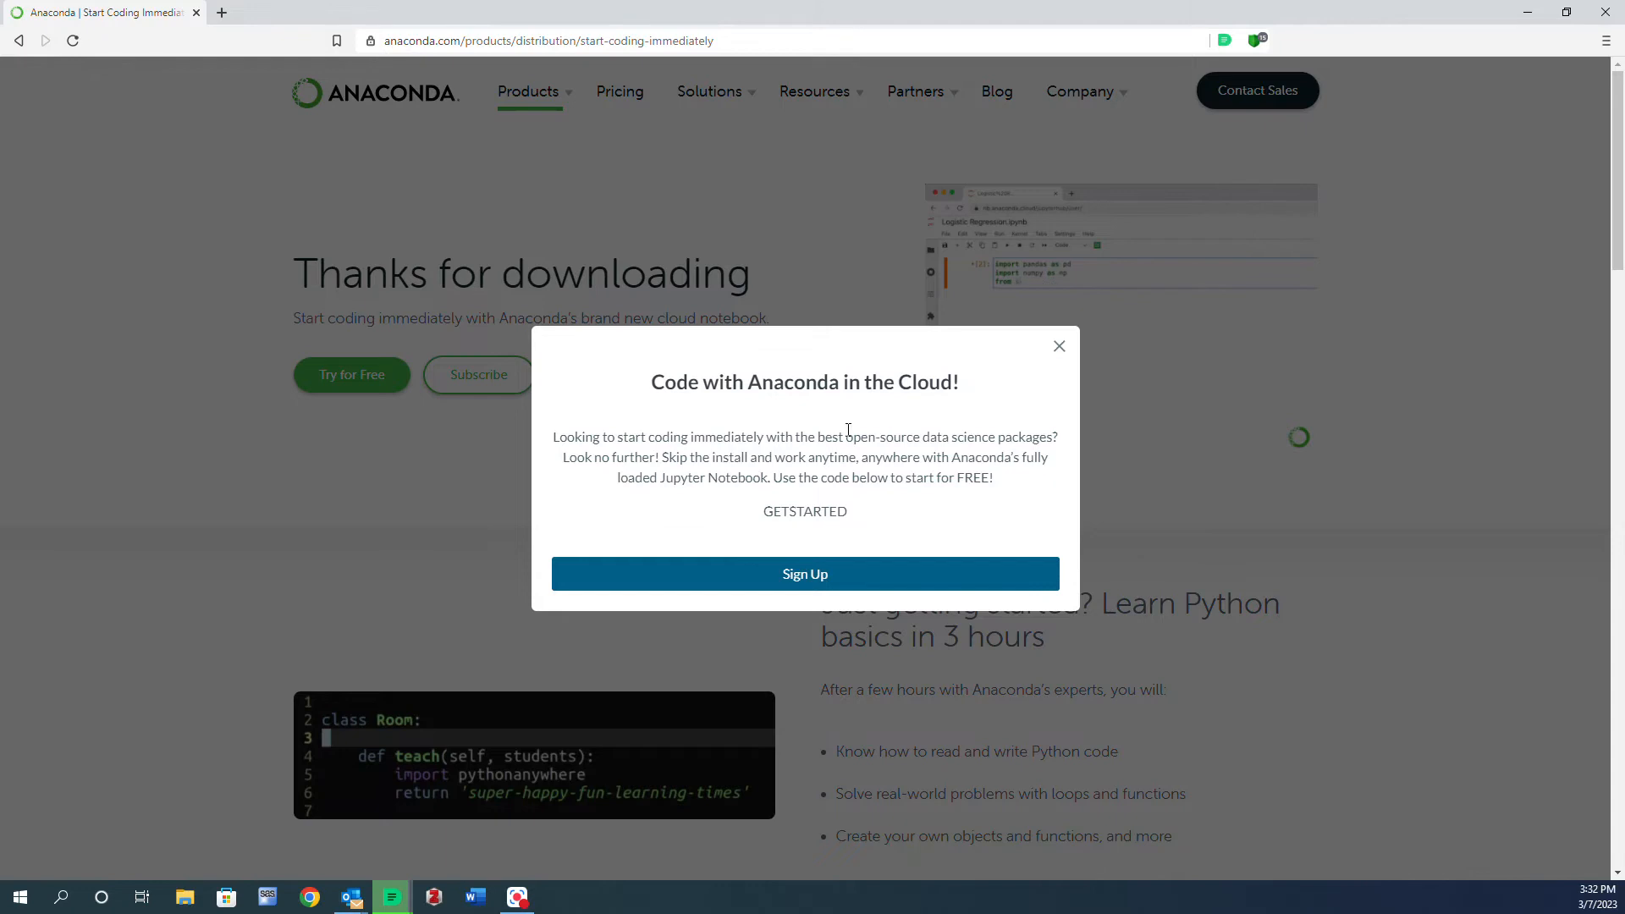
# - Close the Code with Anaconda in the Cloud popup
pyautogui.click(1058, 348)
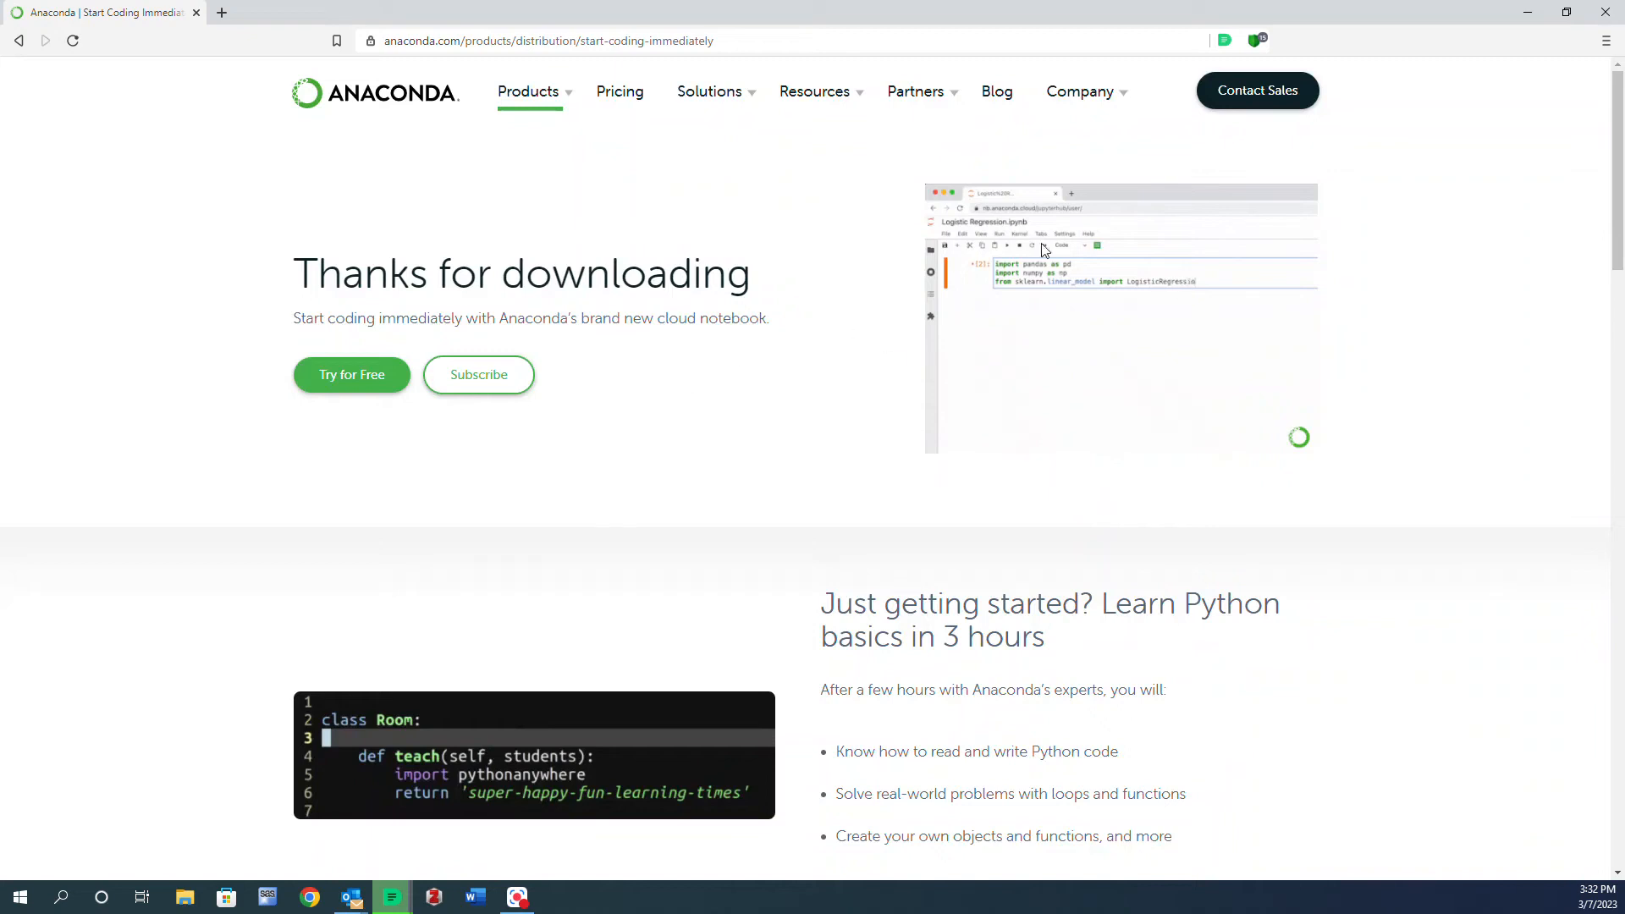
pyautogui.scroll(-1, 381, 392)
pyautogui.scroll(1, 533, 407)
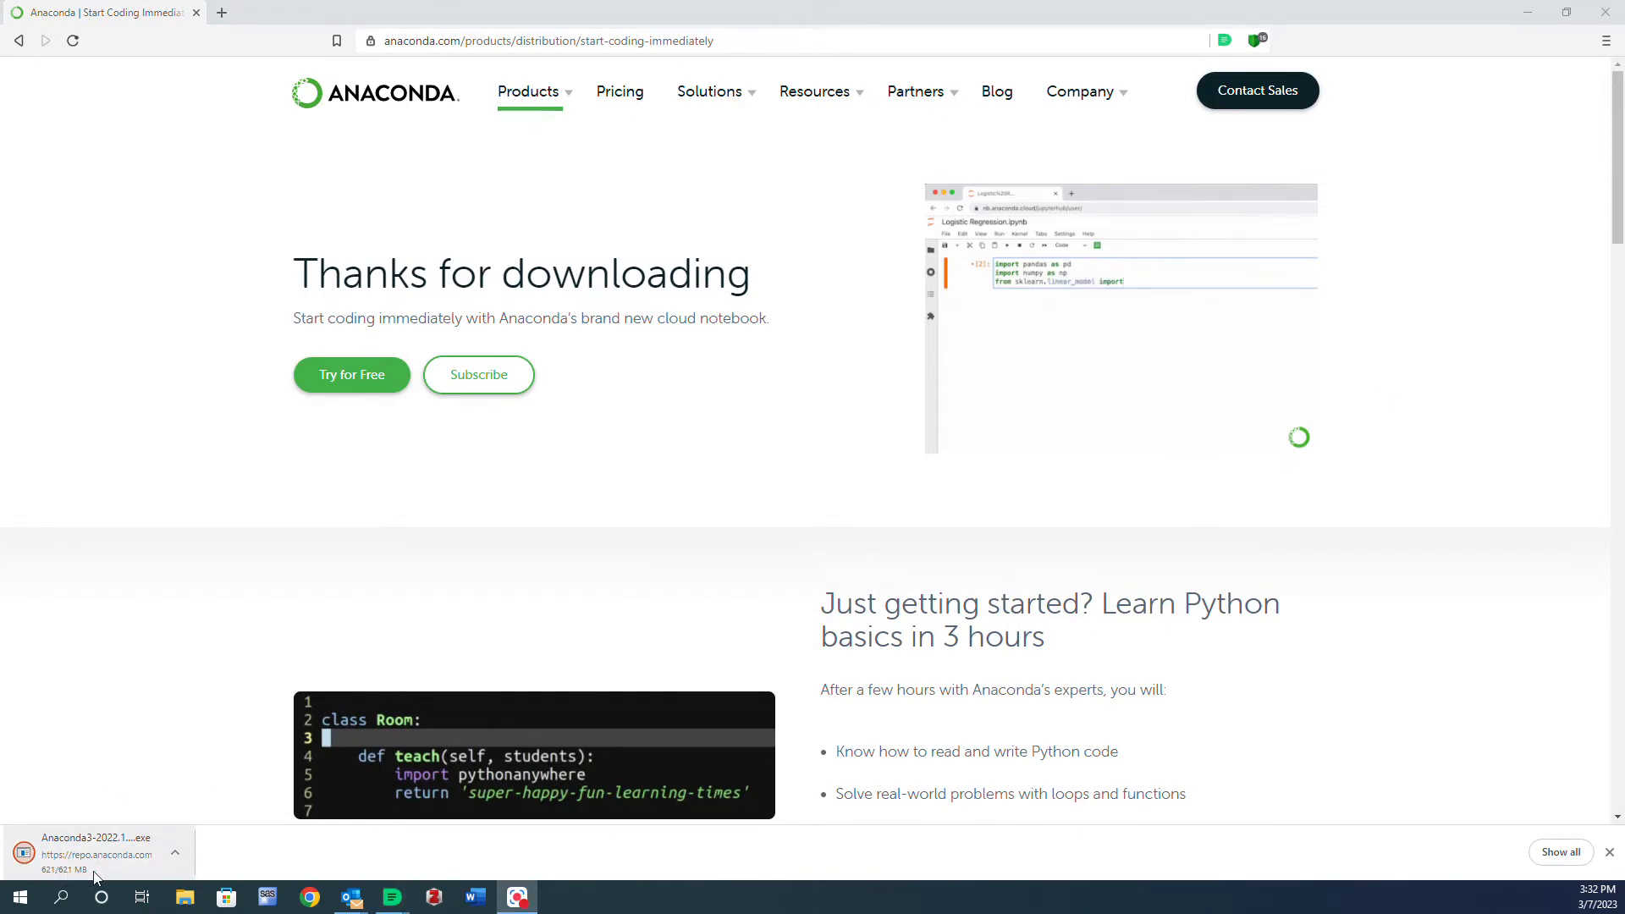
# - Open the downloaded Anaconda installer and minimize the browser
pyautogui.click(175, 852)
pyautogui.click(246, 796)
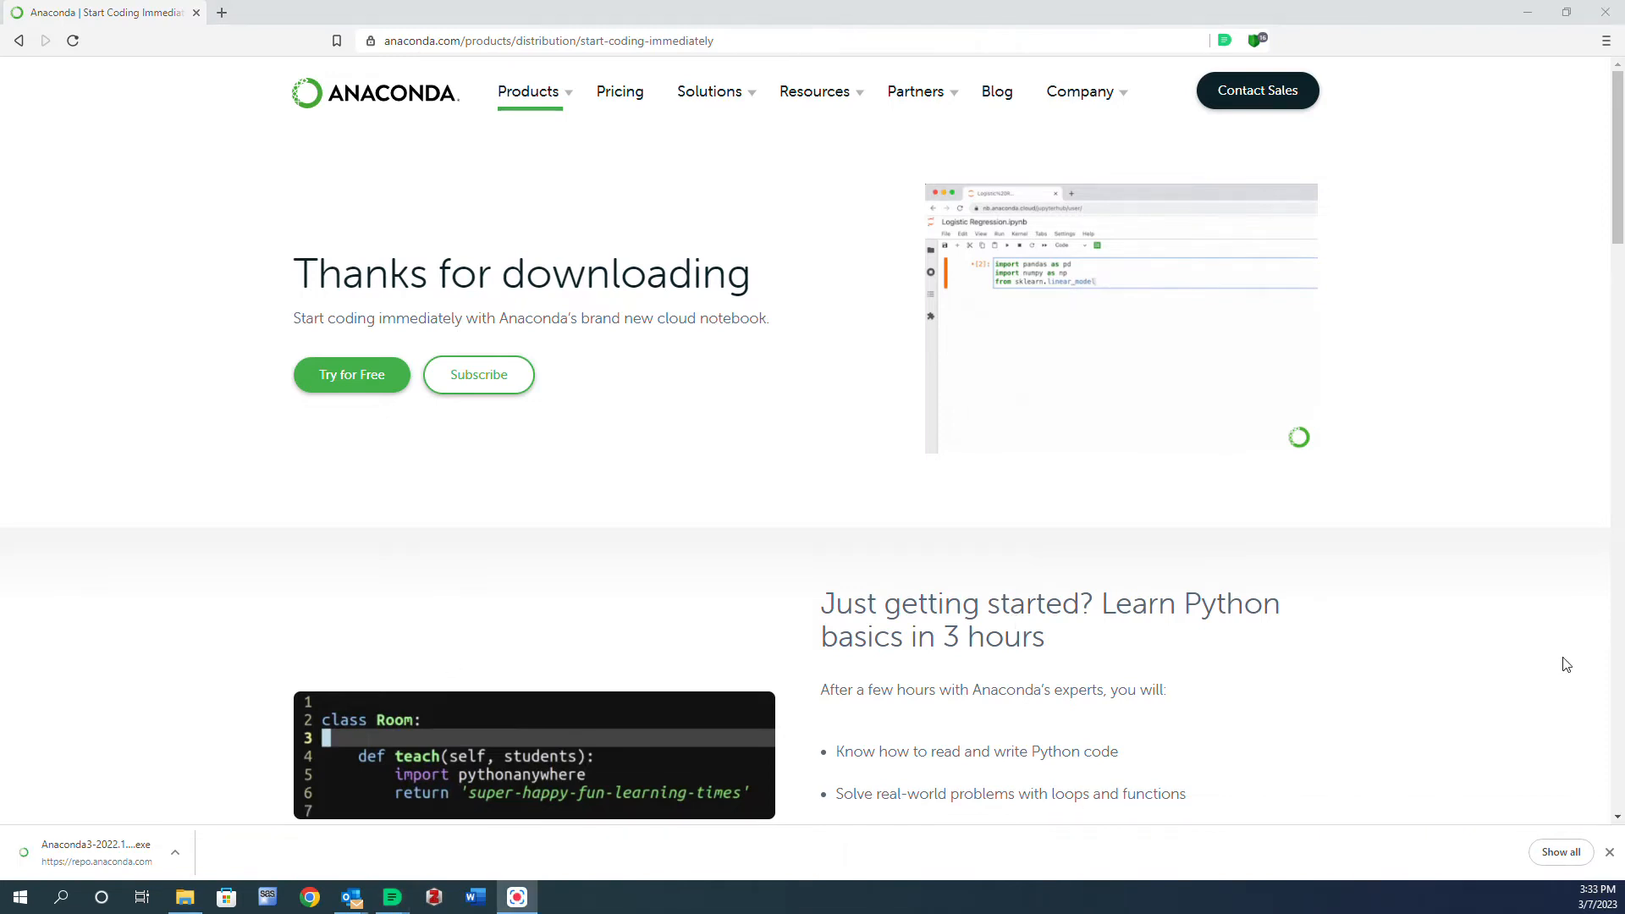
pyautogui.click(1529, 10)
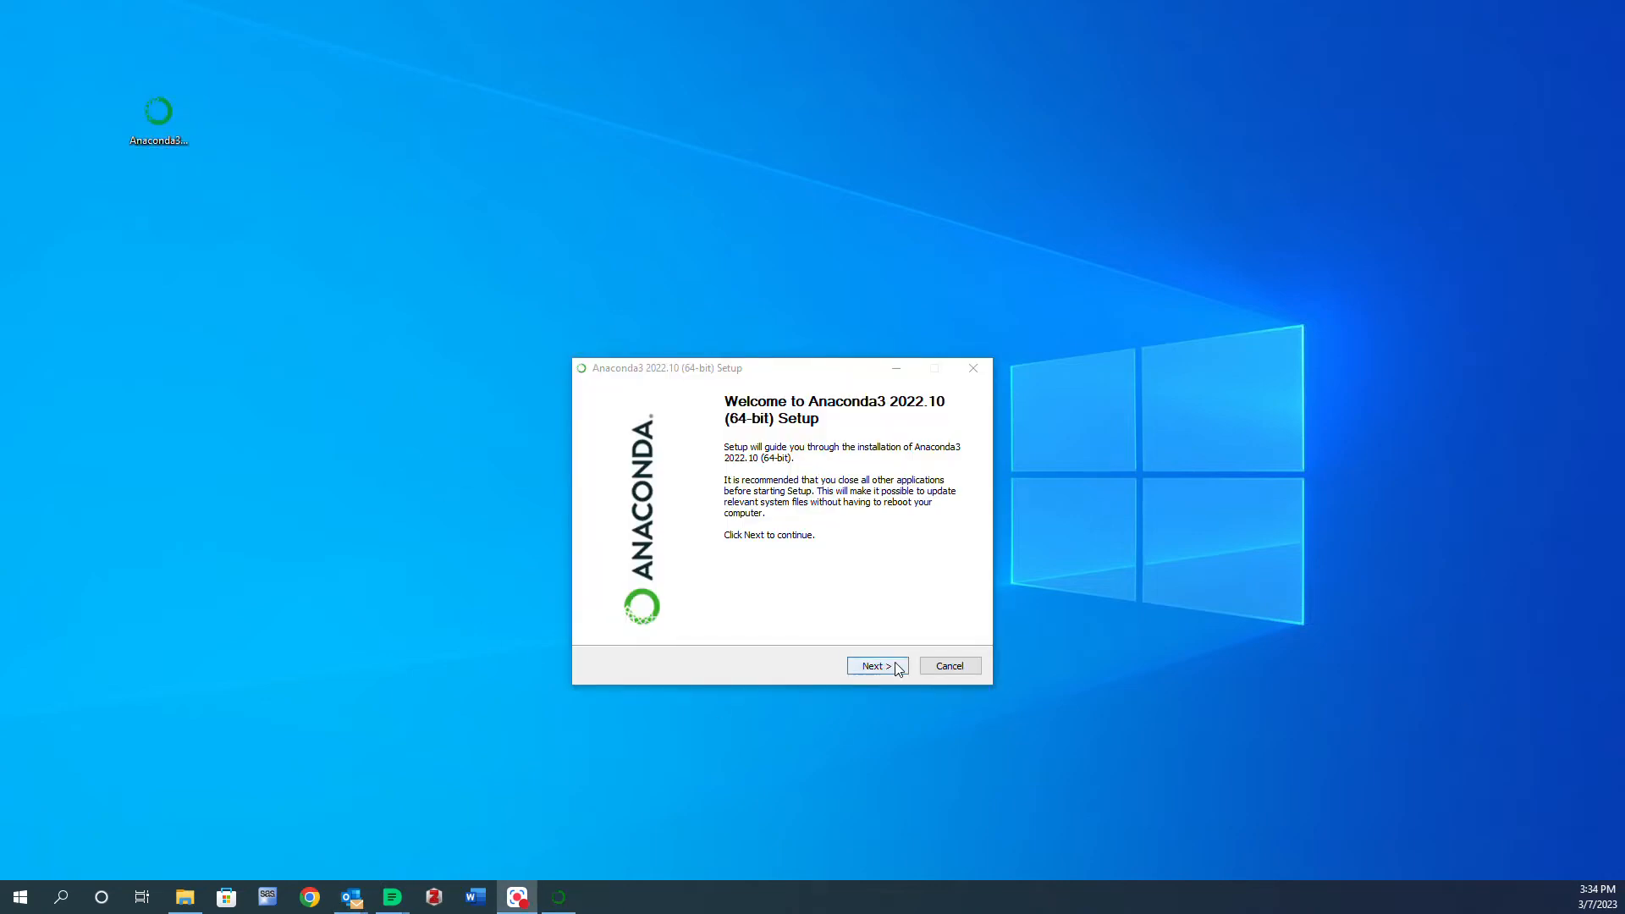
# - Install Anaconda3 2022.10 for Just Me in the default destination folder with the default advanced options
pyautogui.click(877, 666)
pyautogui.click(877, 666)
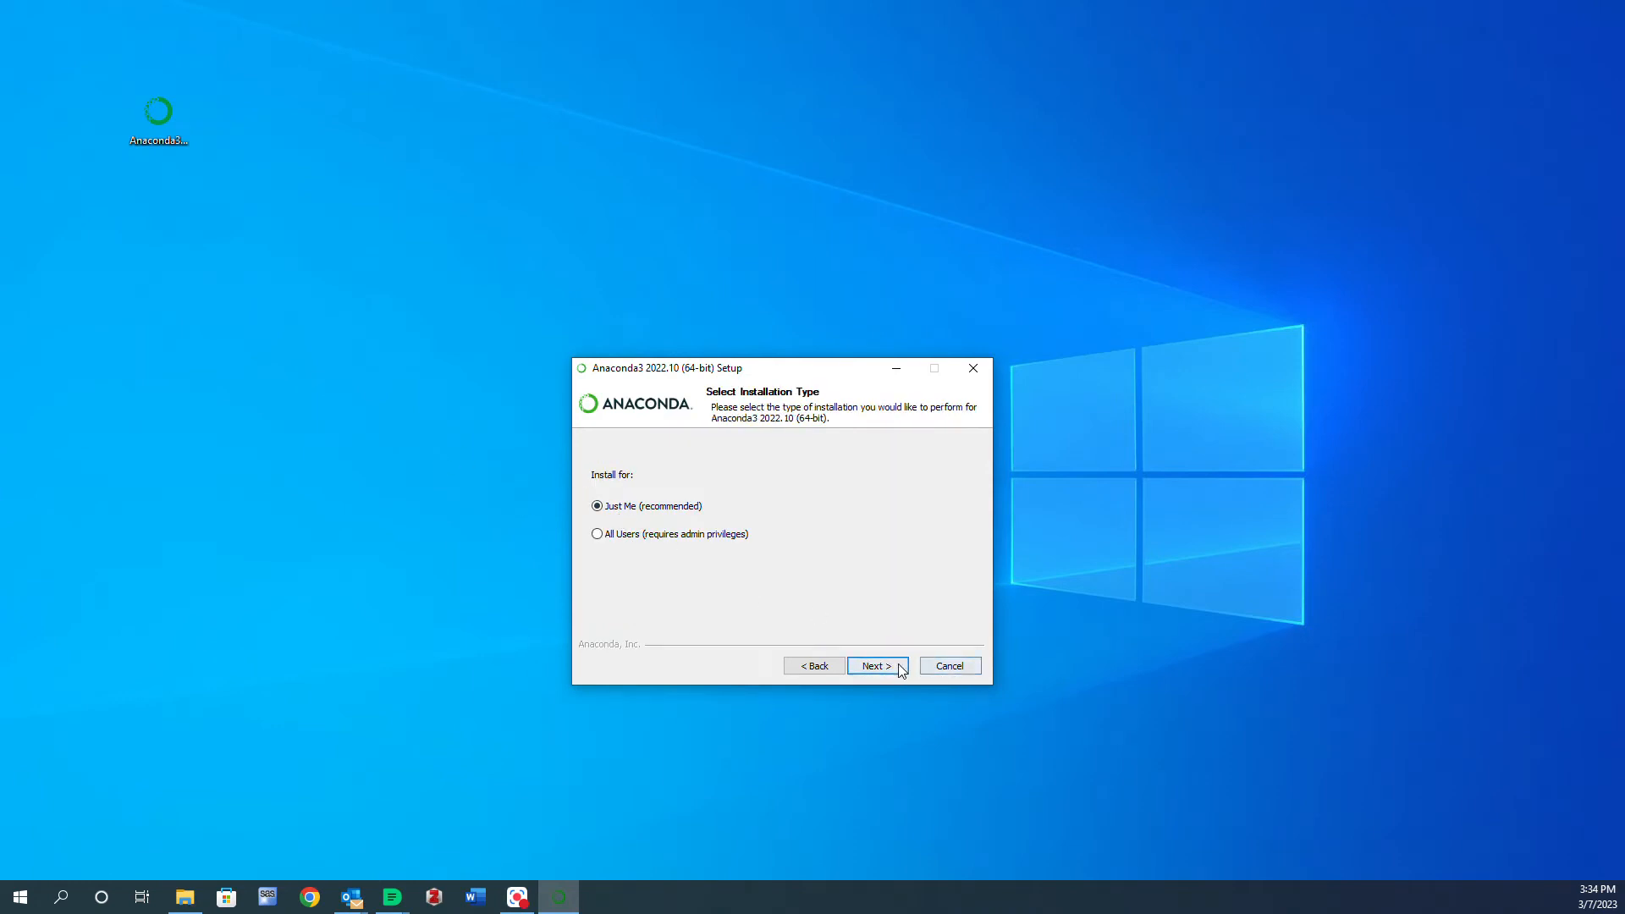
pyautogui.click(878, 667)
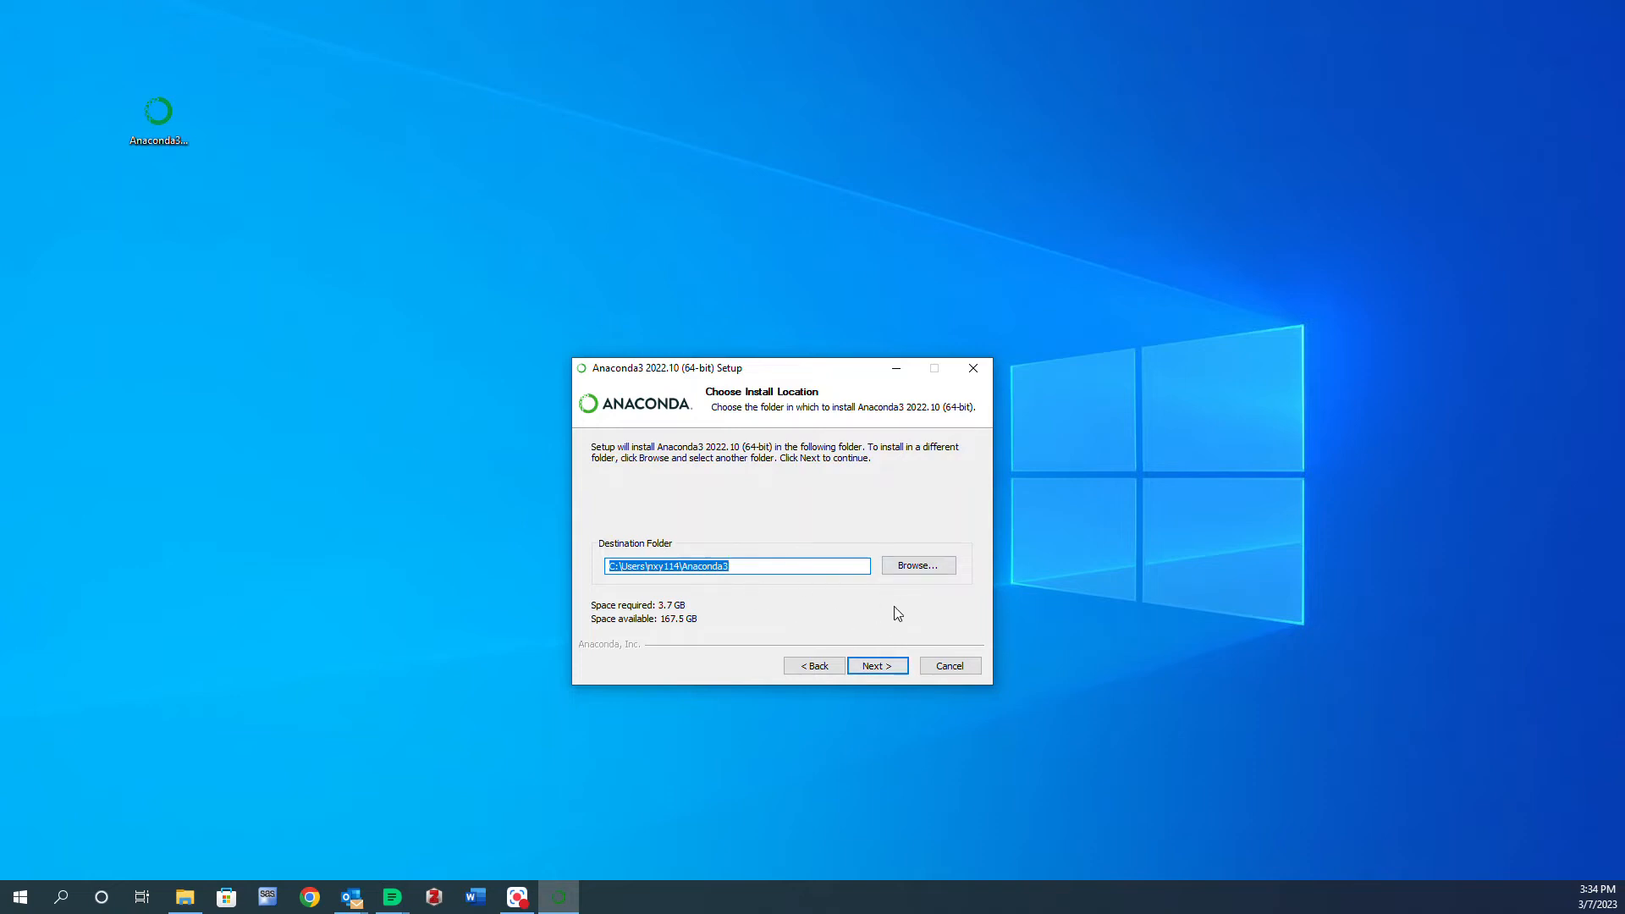
pyautogui.click(897, 668)
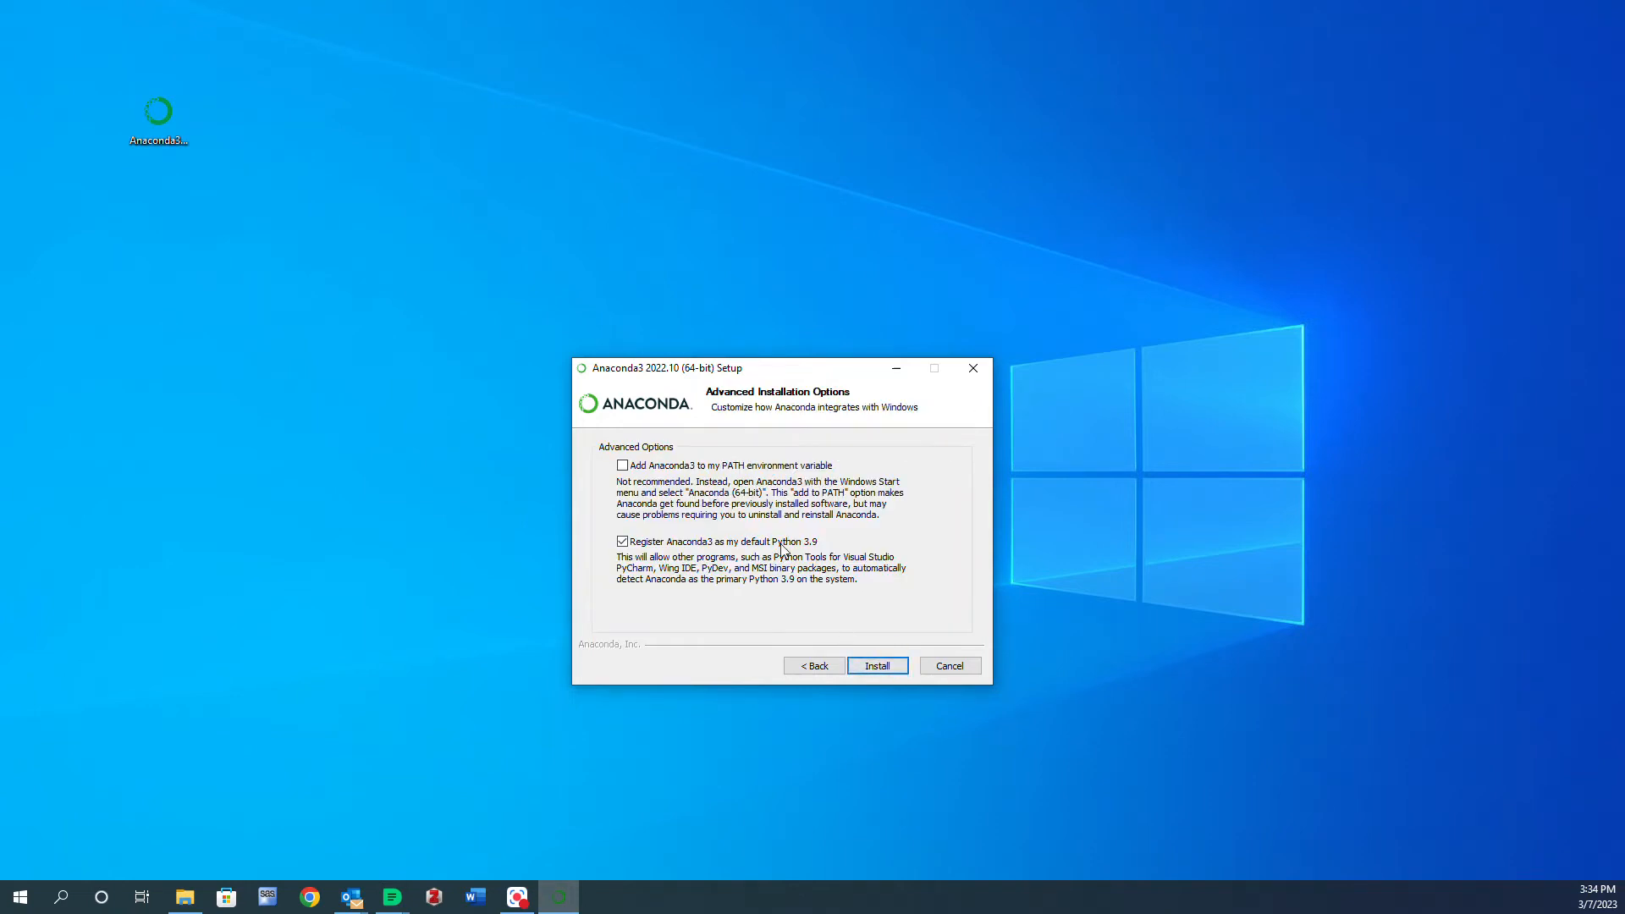
pyautogui.click(887, 668)
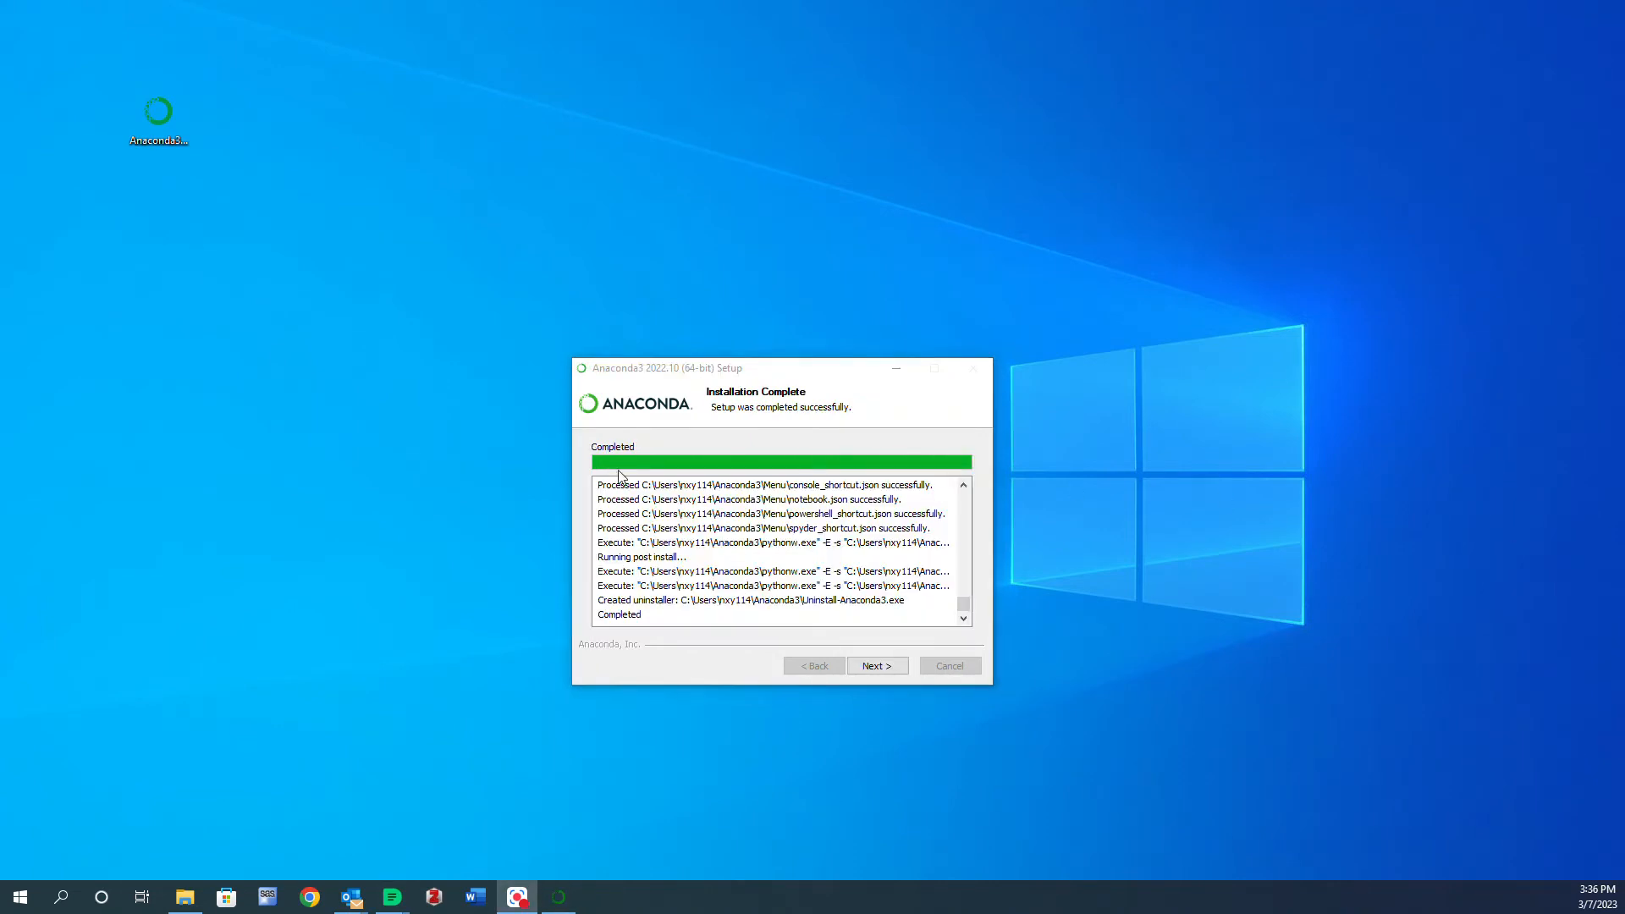
# - Finish the setup with Anaconda Distribution Tutorial and Getting Started with Anaconda unchecked
pyautogui.click(891, 669)
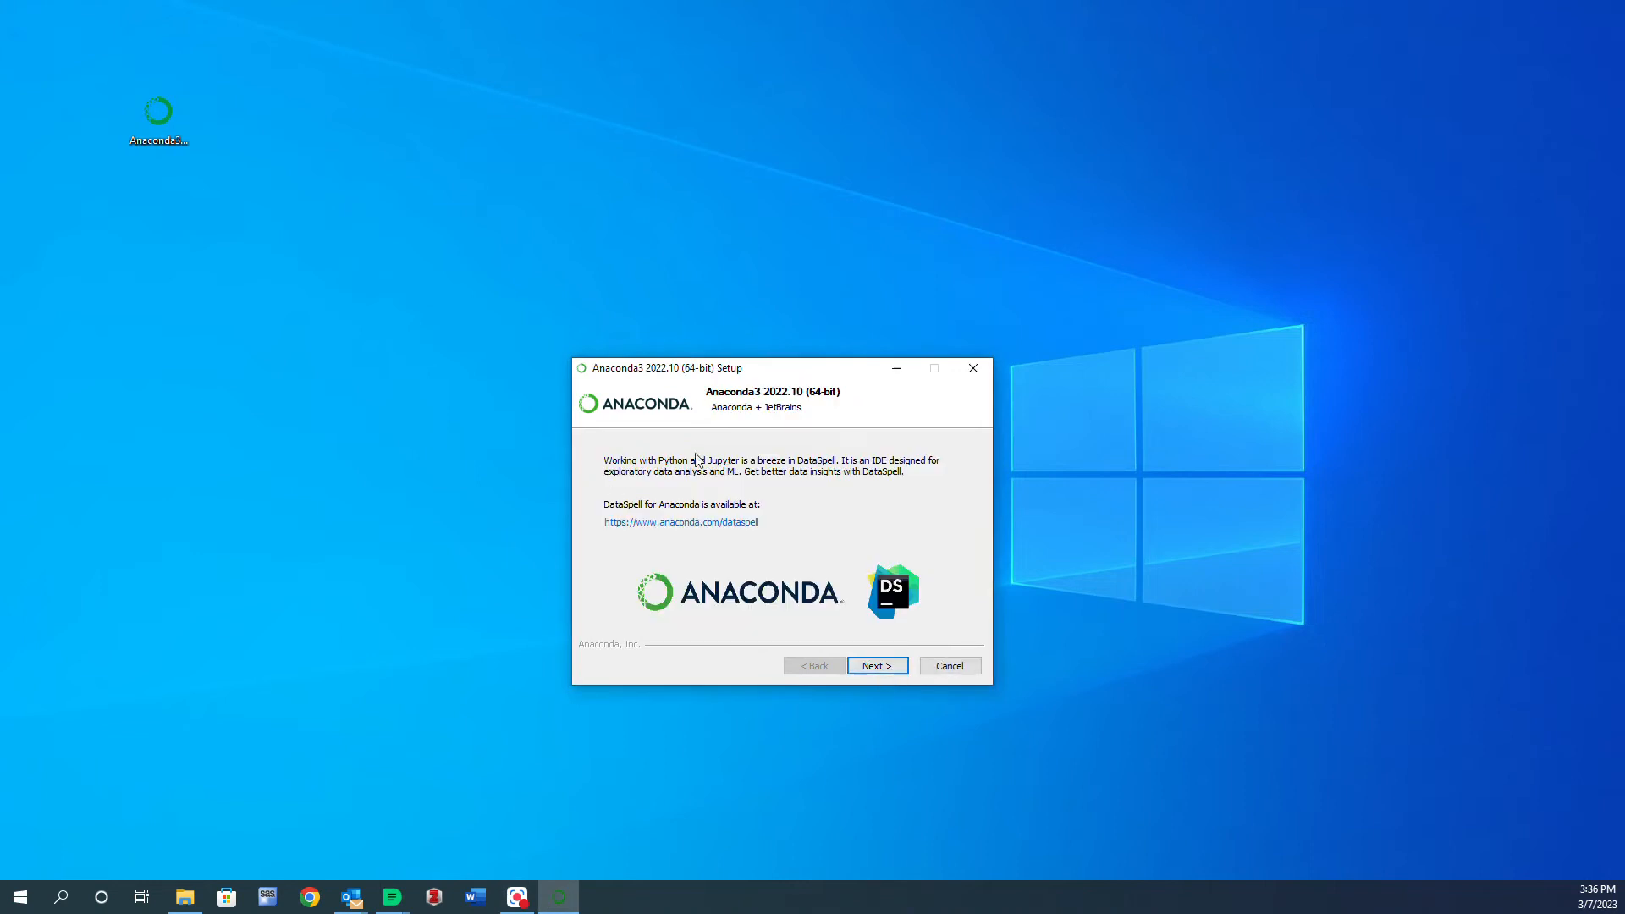
pyautogui.click(884, 667)
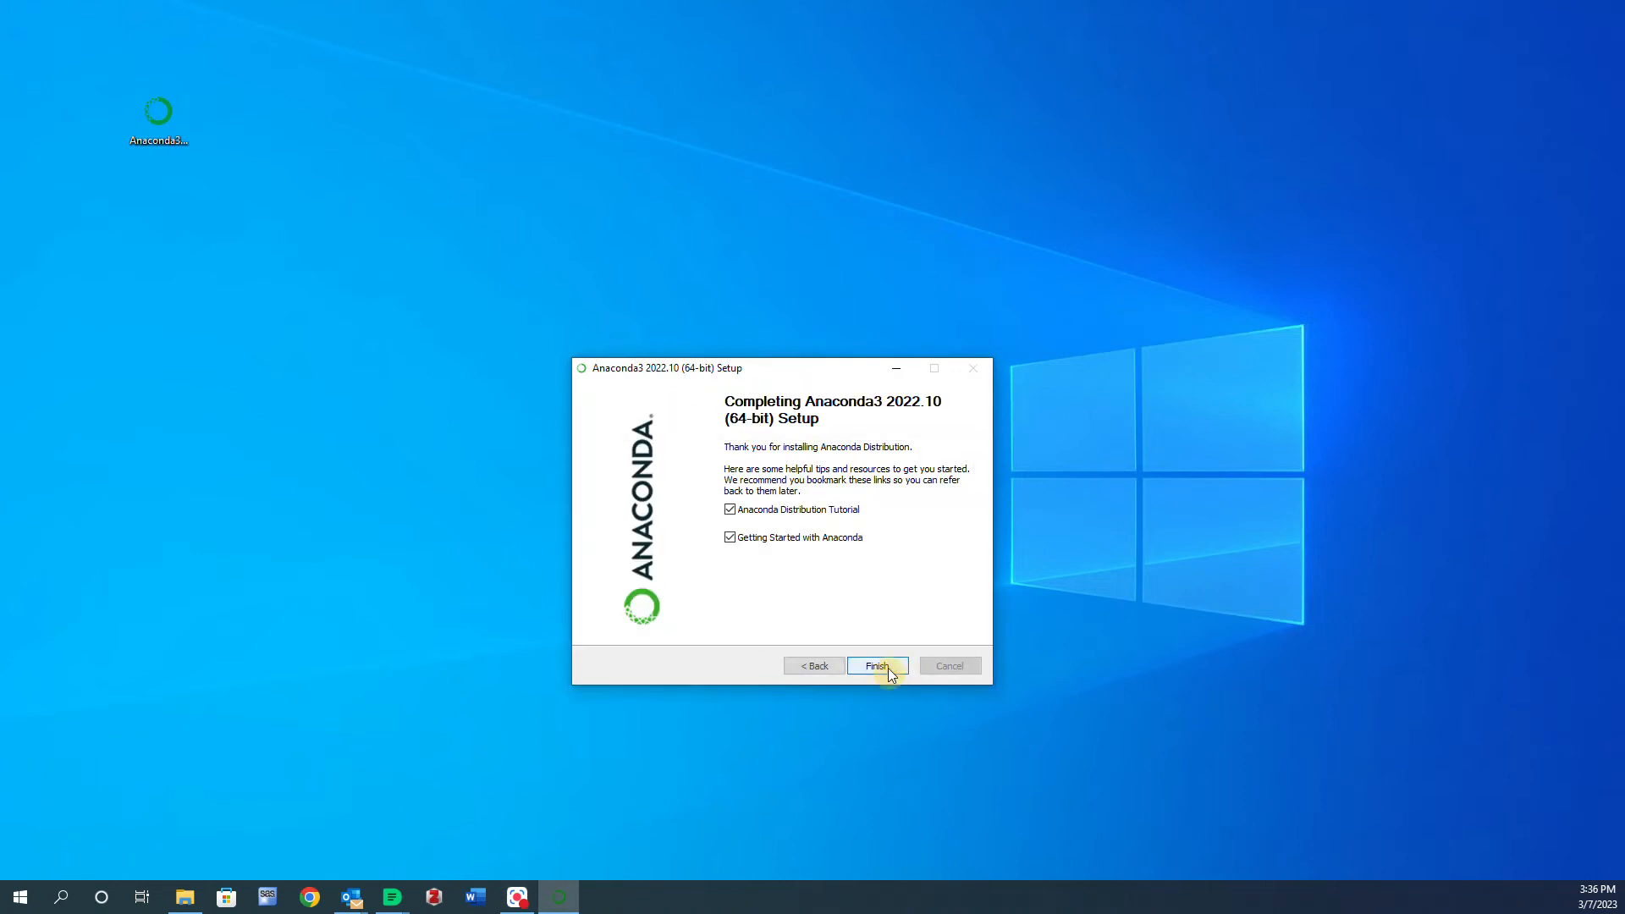
pyautogui.click(809, 510)
pyautogui.click(818, 539)
pyautogui.click(877, 667)
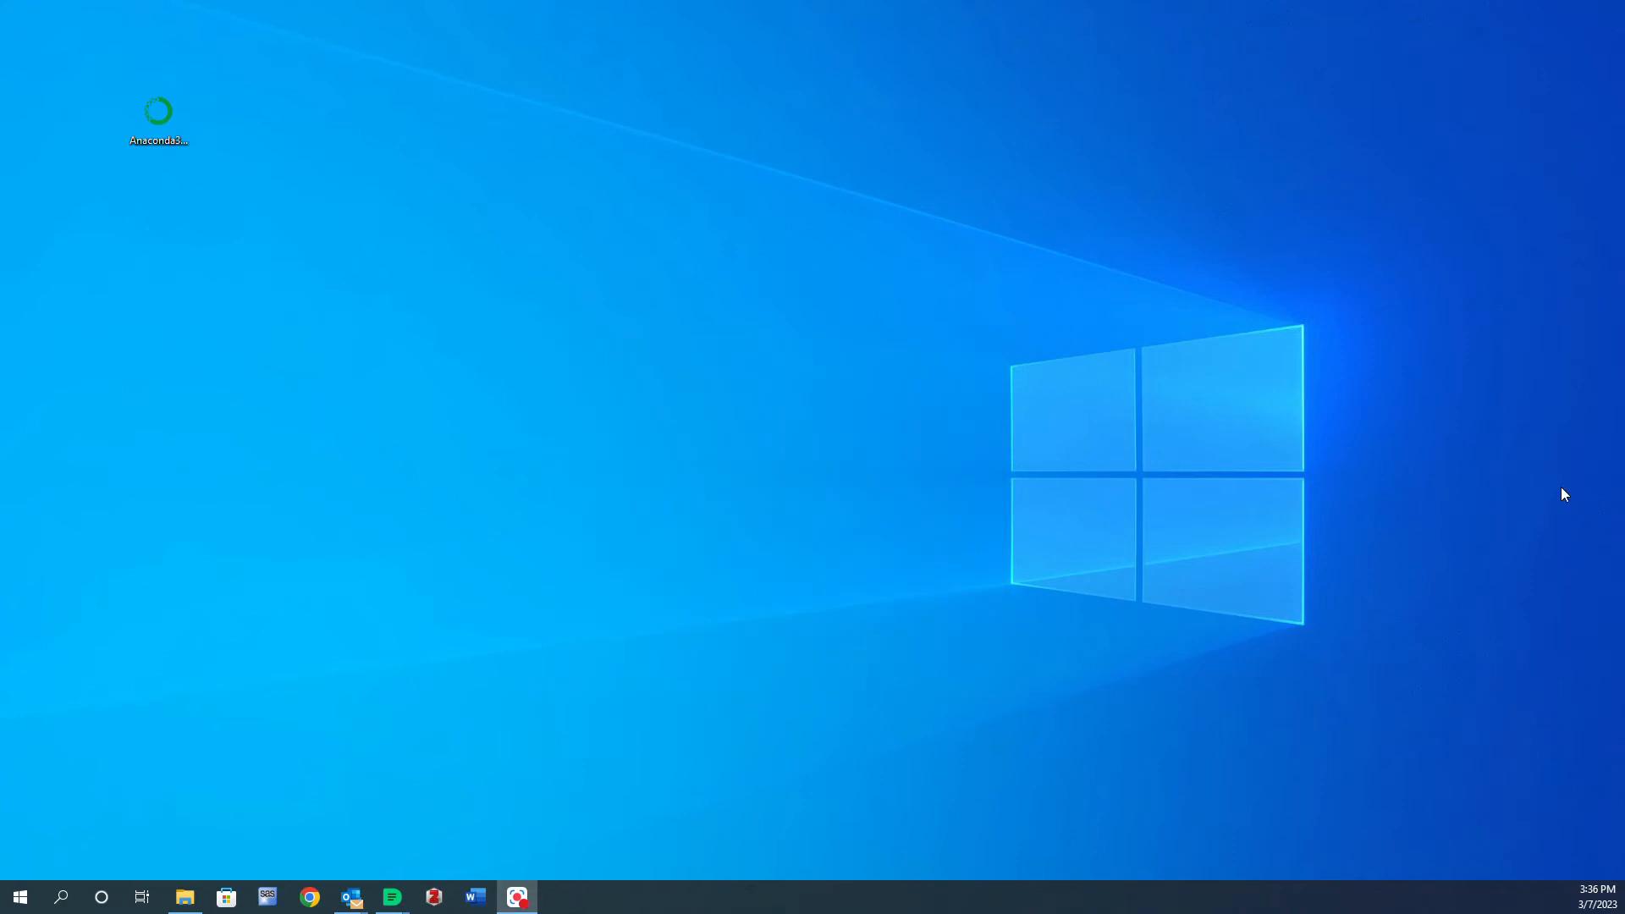
# - Search Windows for ana and launch Anaconda Navigator
pyautogui.click(60, 897)
pyautogui.write('ana')
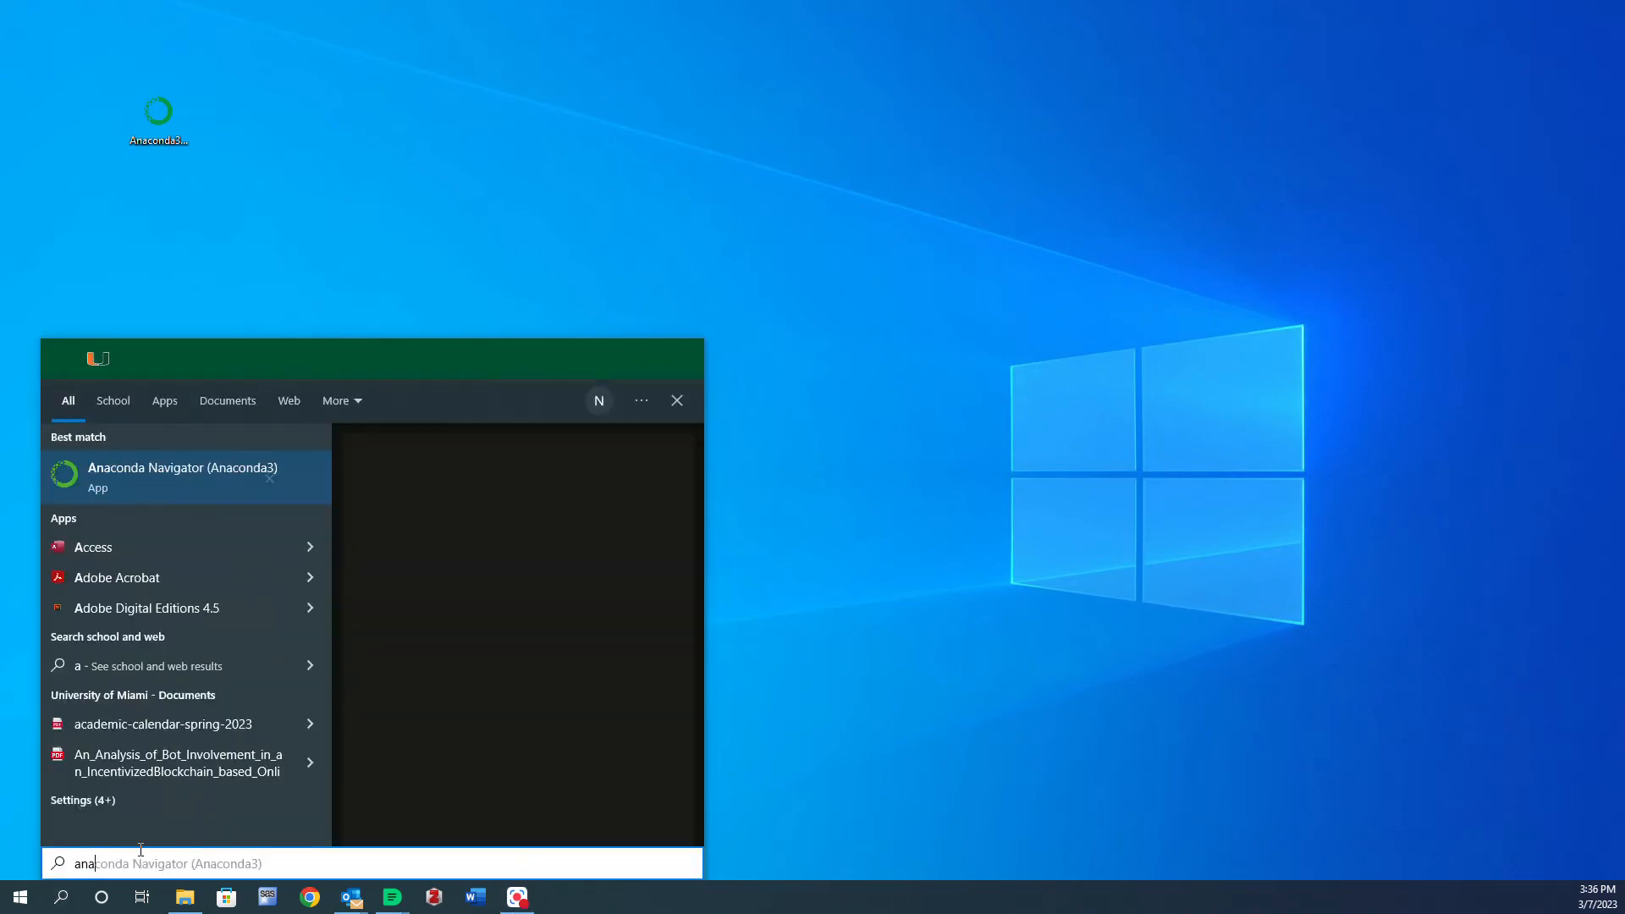
pyautogui.click(170, 471)
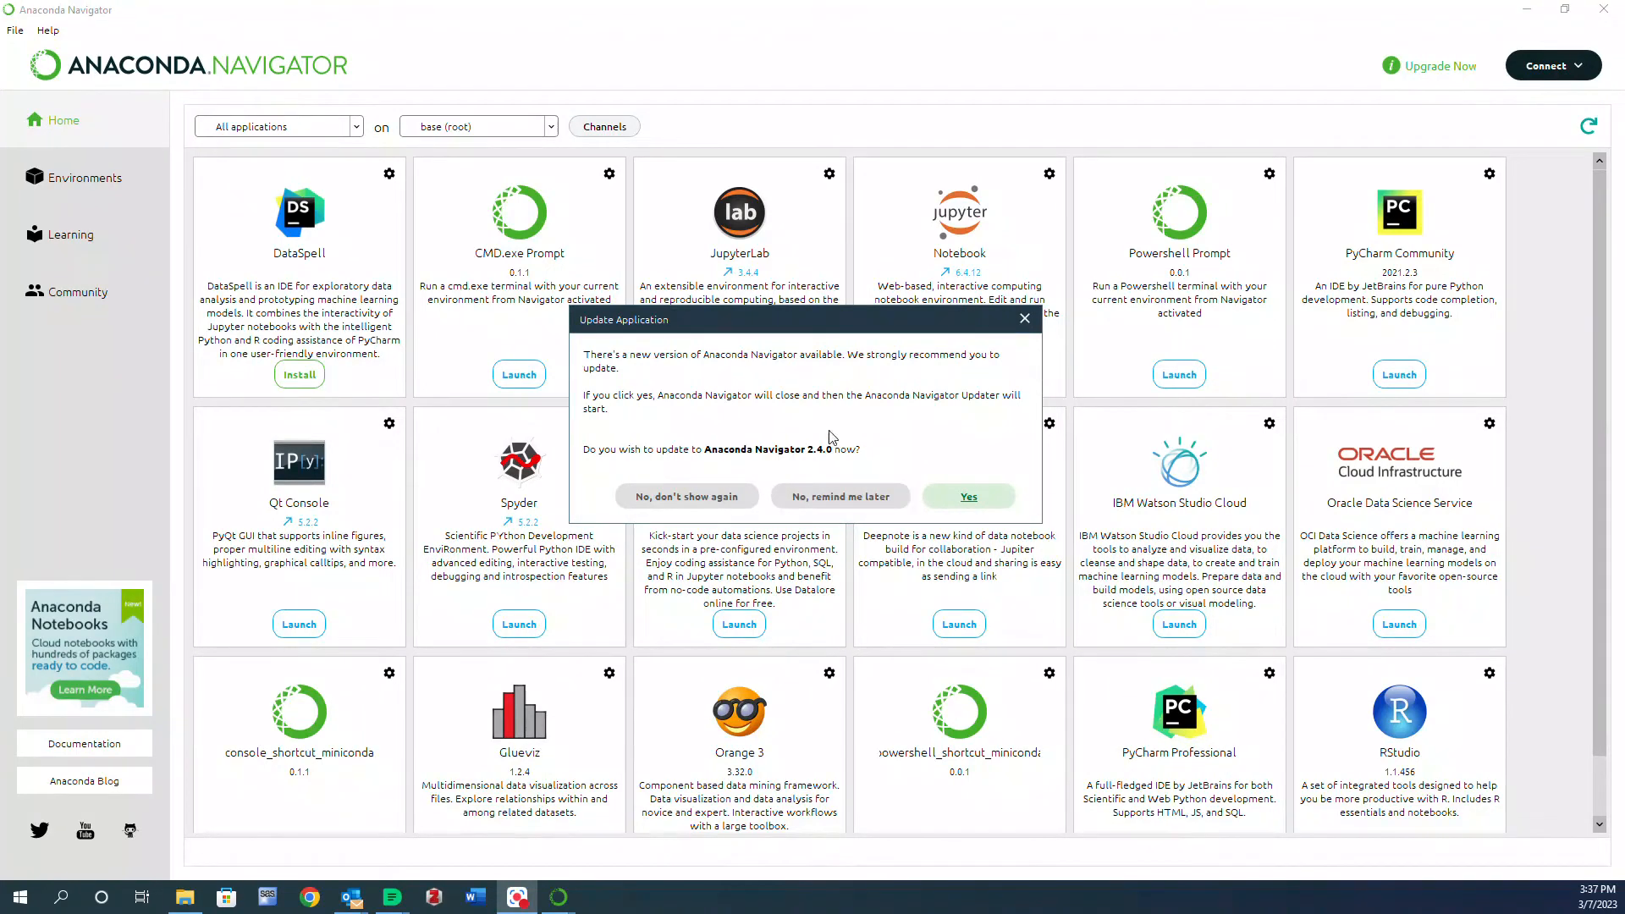
# - Dismiss the update prompt and launch Jupyter Notebook
pyautogui.click(1025, 319)
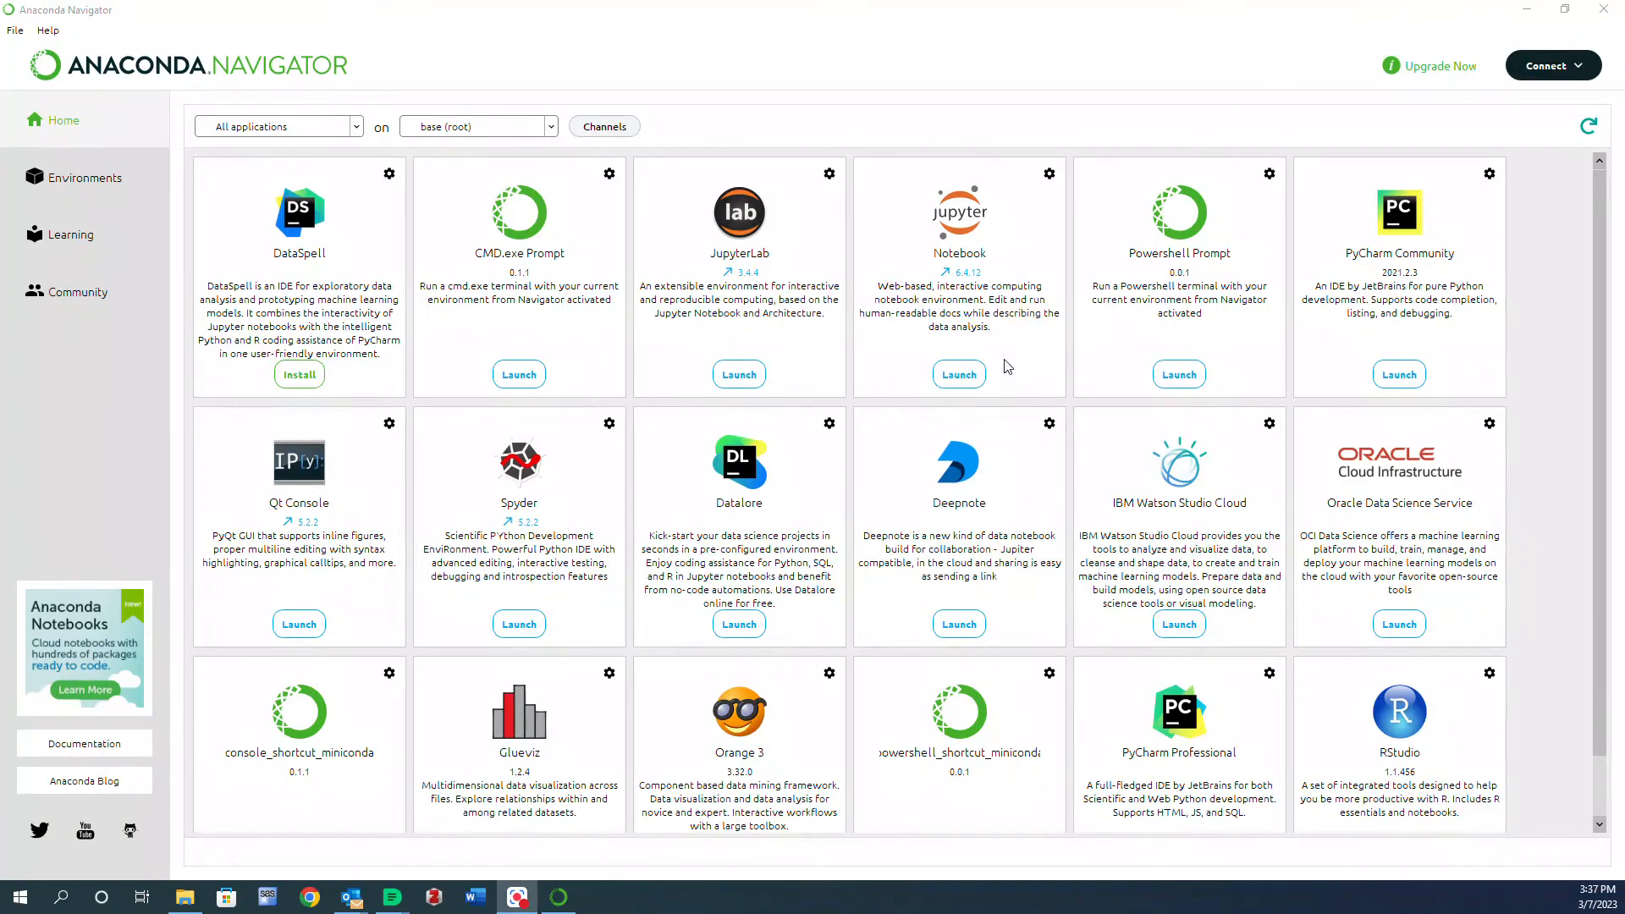
pyautogui.click(971, 377)
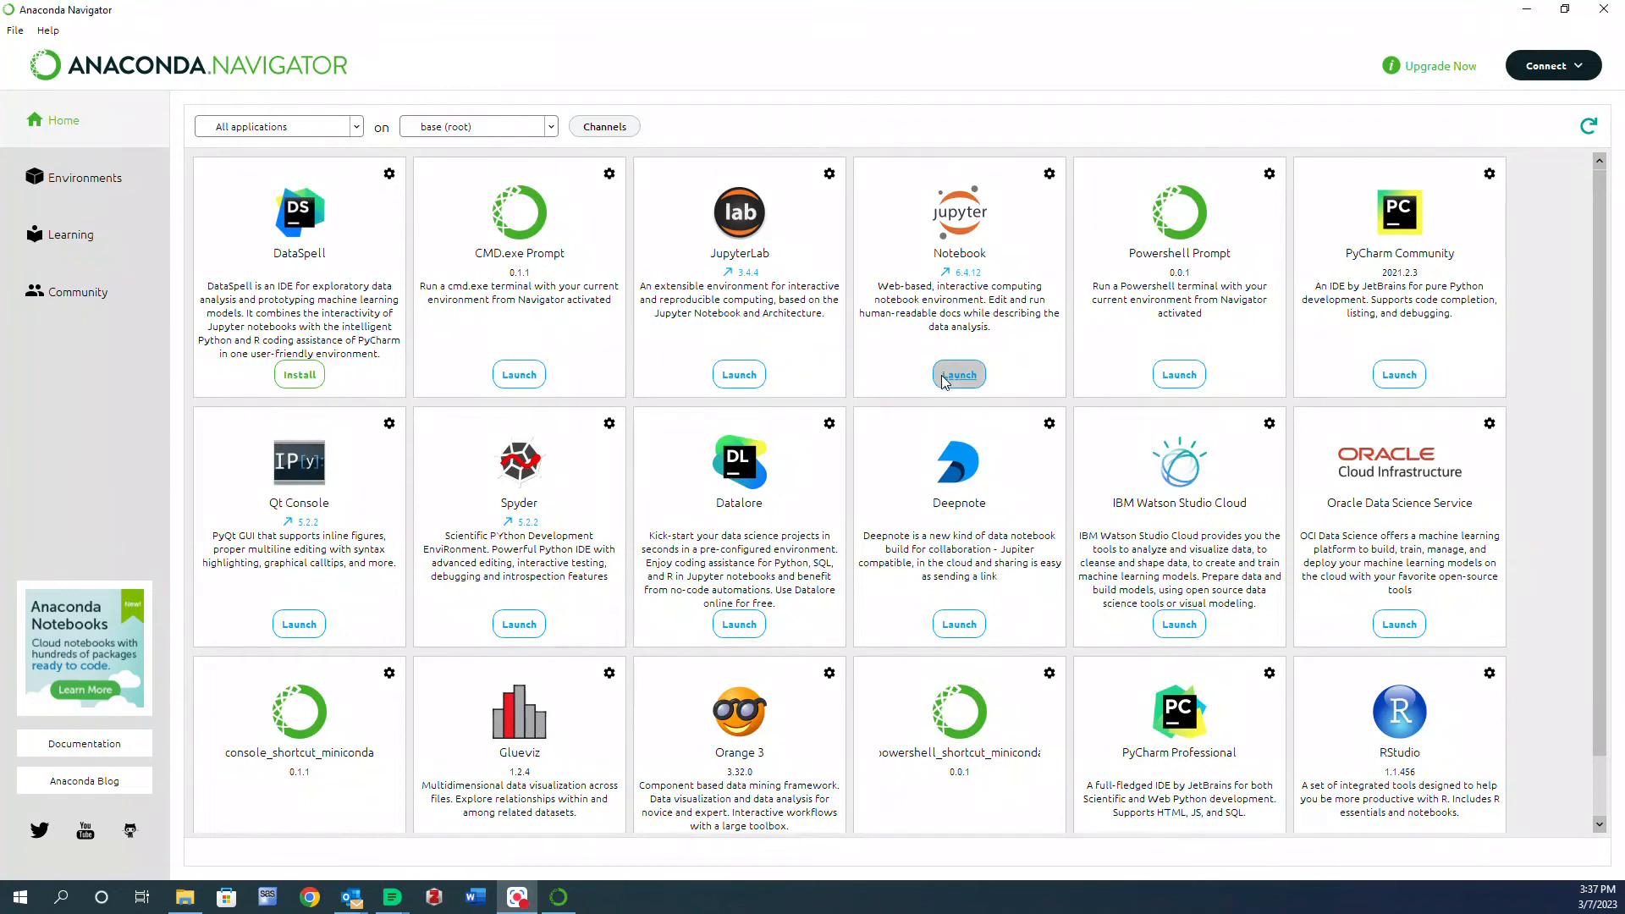
pyautogui.click(945, 380)
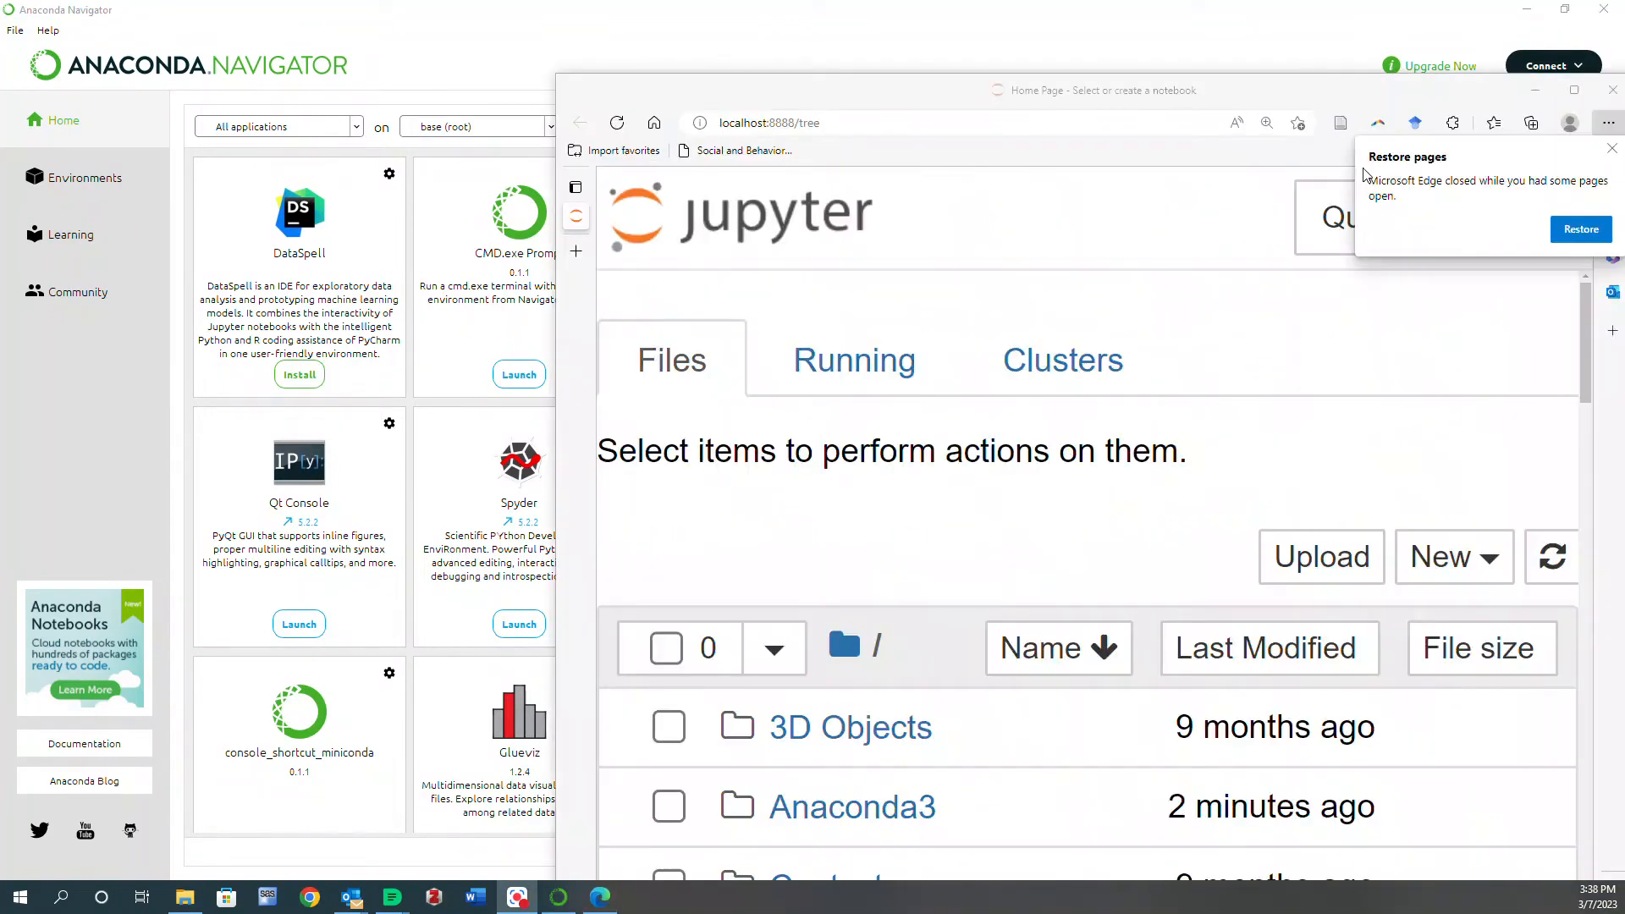
# - Maximize the Jupyter browser window and close the restore-pages notice
pyautogui.doubleClick(1161, 99)
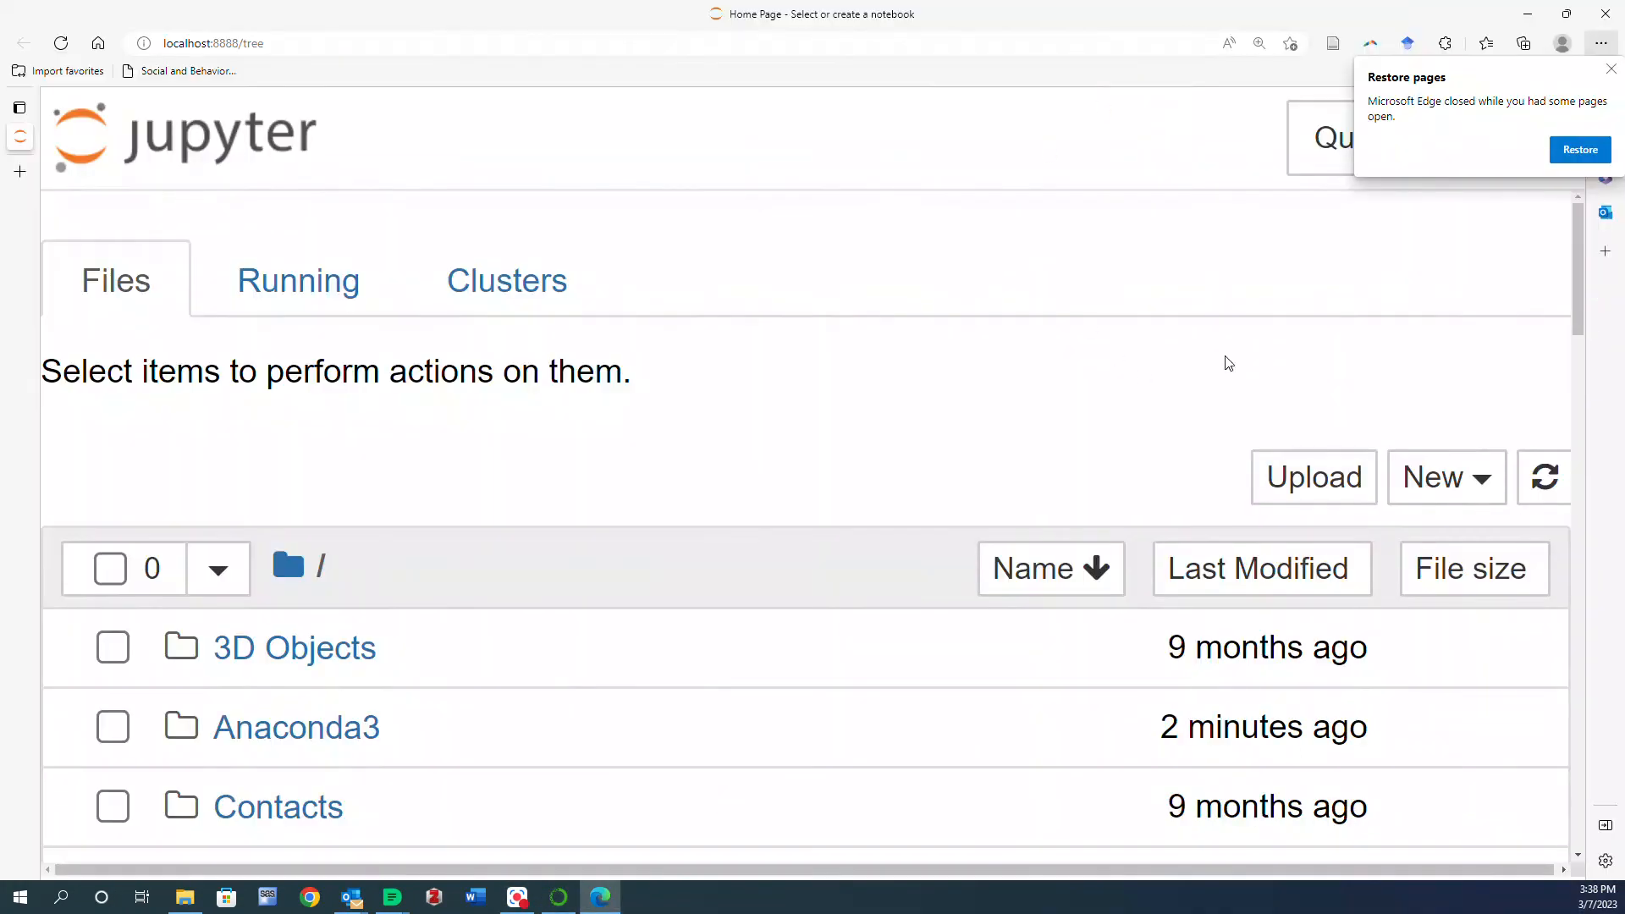
pyautogui.click(1610, 75)
# - Open the Desktop folder in the Jupyter file browser
pyautogui.scroll(-3, 1190, 312)
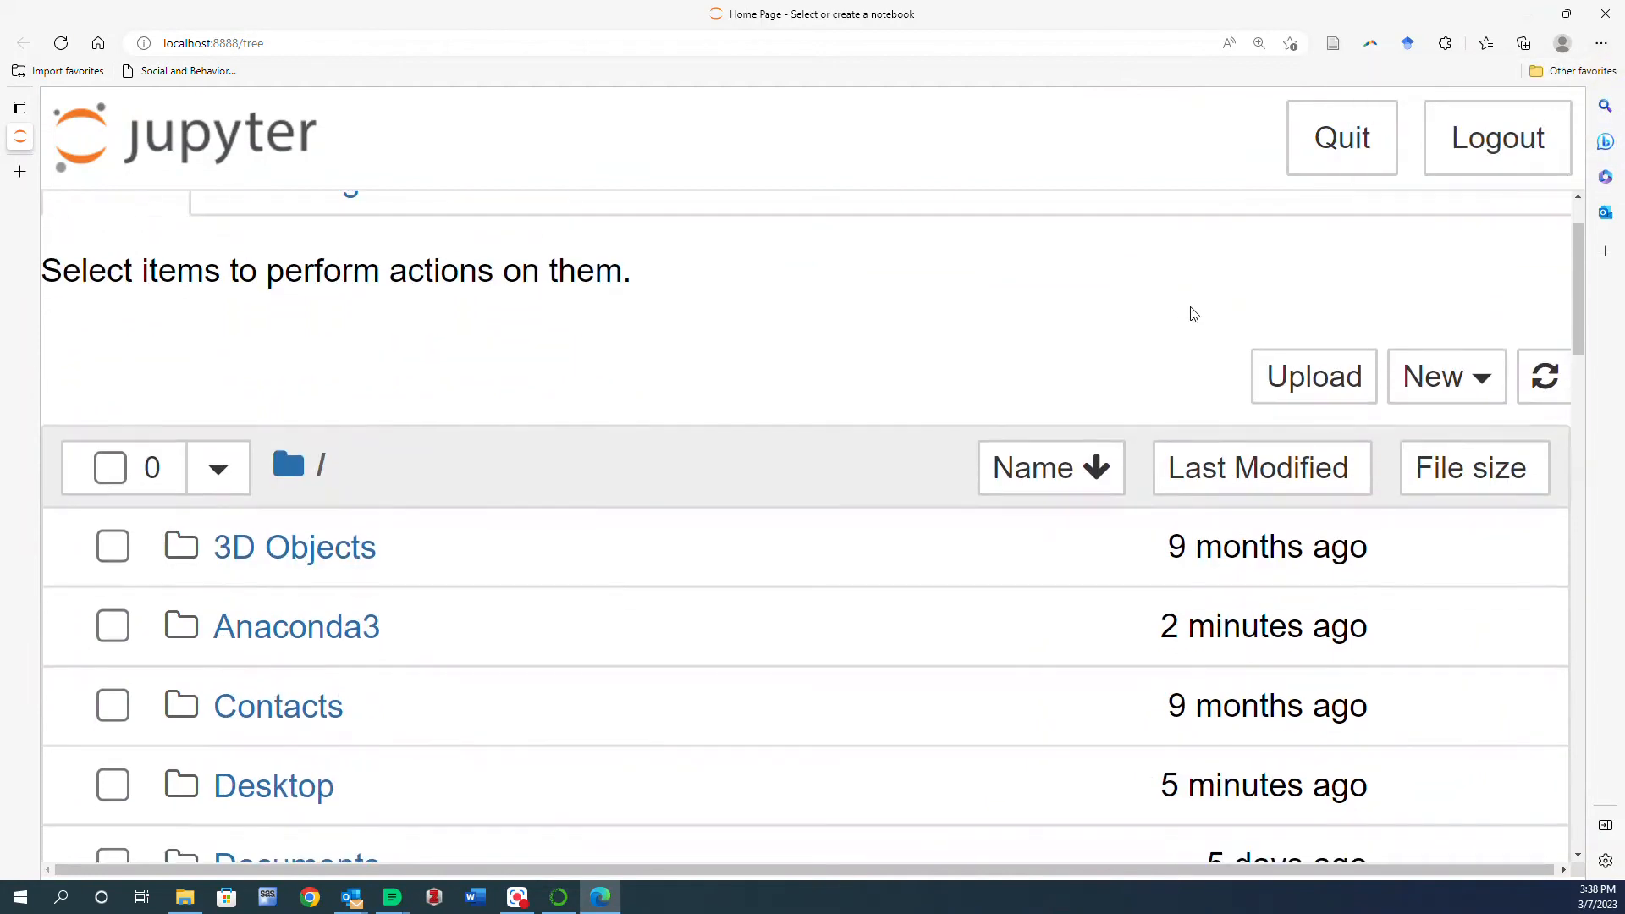
pyautogui.scroll(3, 1194, 309)
pyautogui.scroll(-1, 1177, 314)
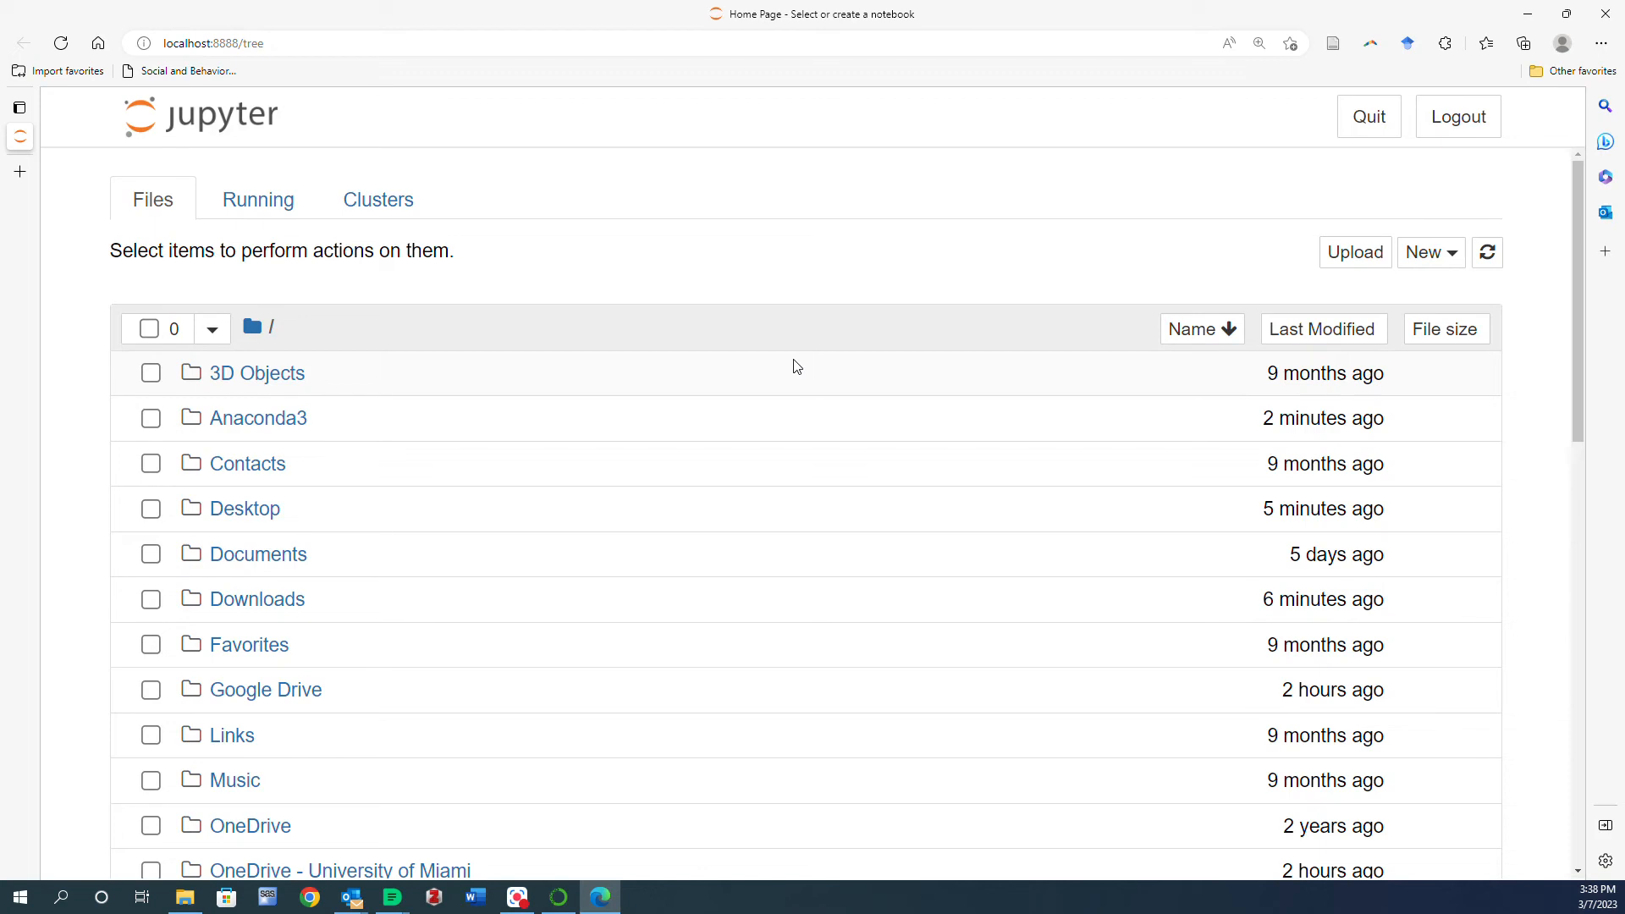
pyautogui.scroll(-2, 796, 366)
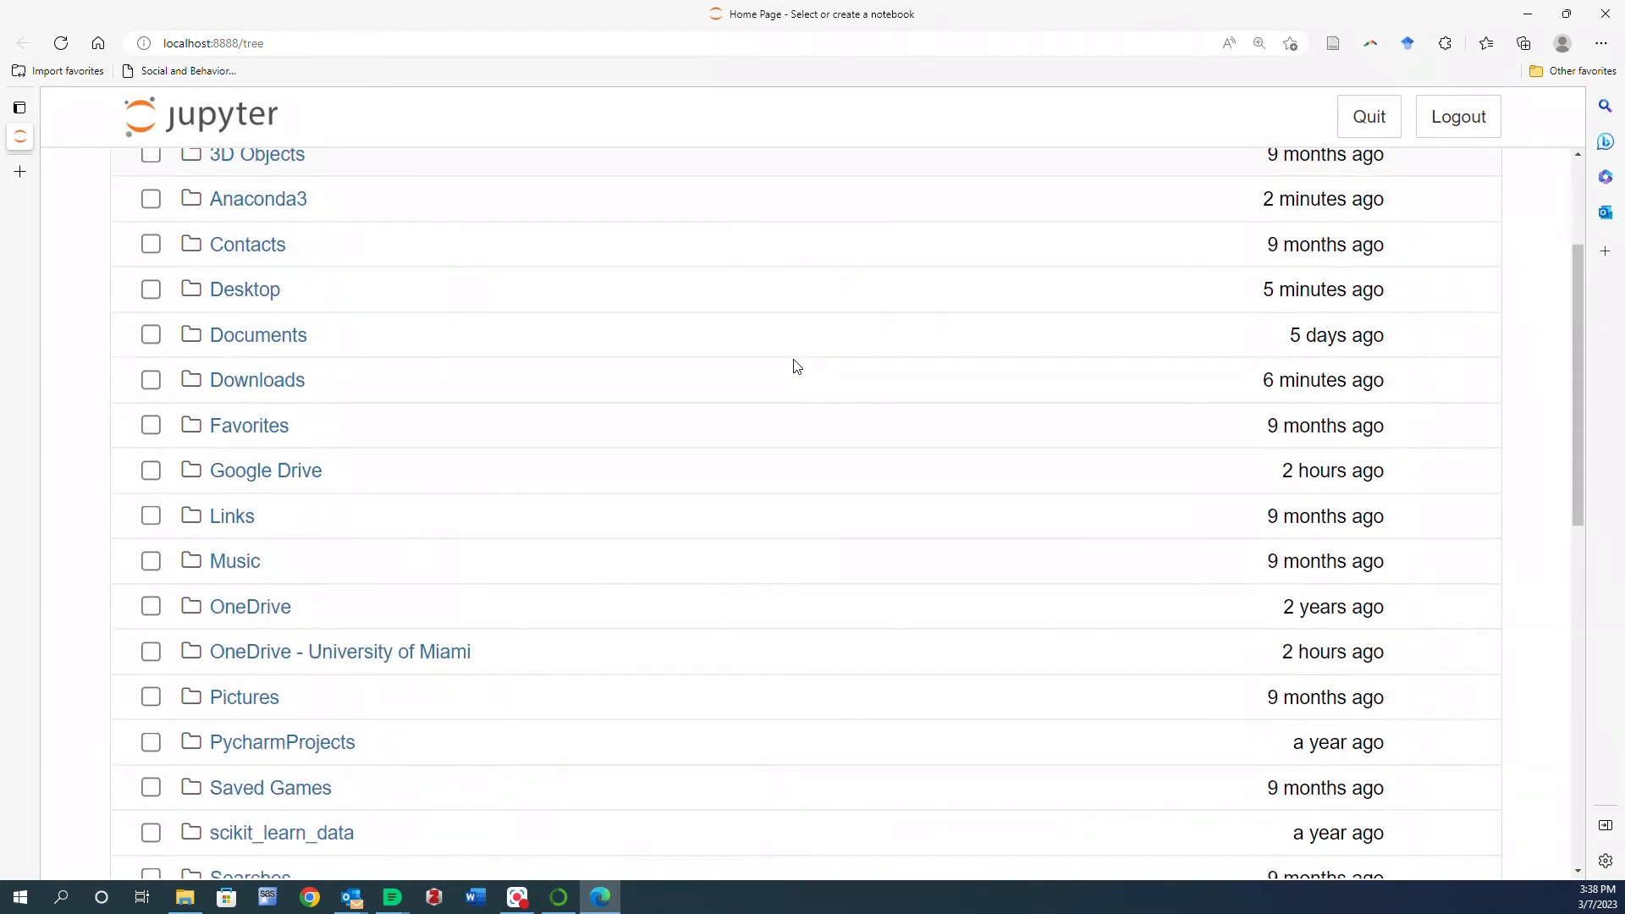
pyautogui.scroll(2, 796, 366)
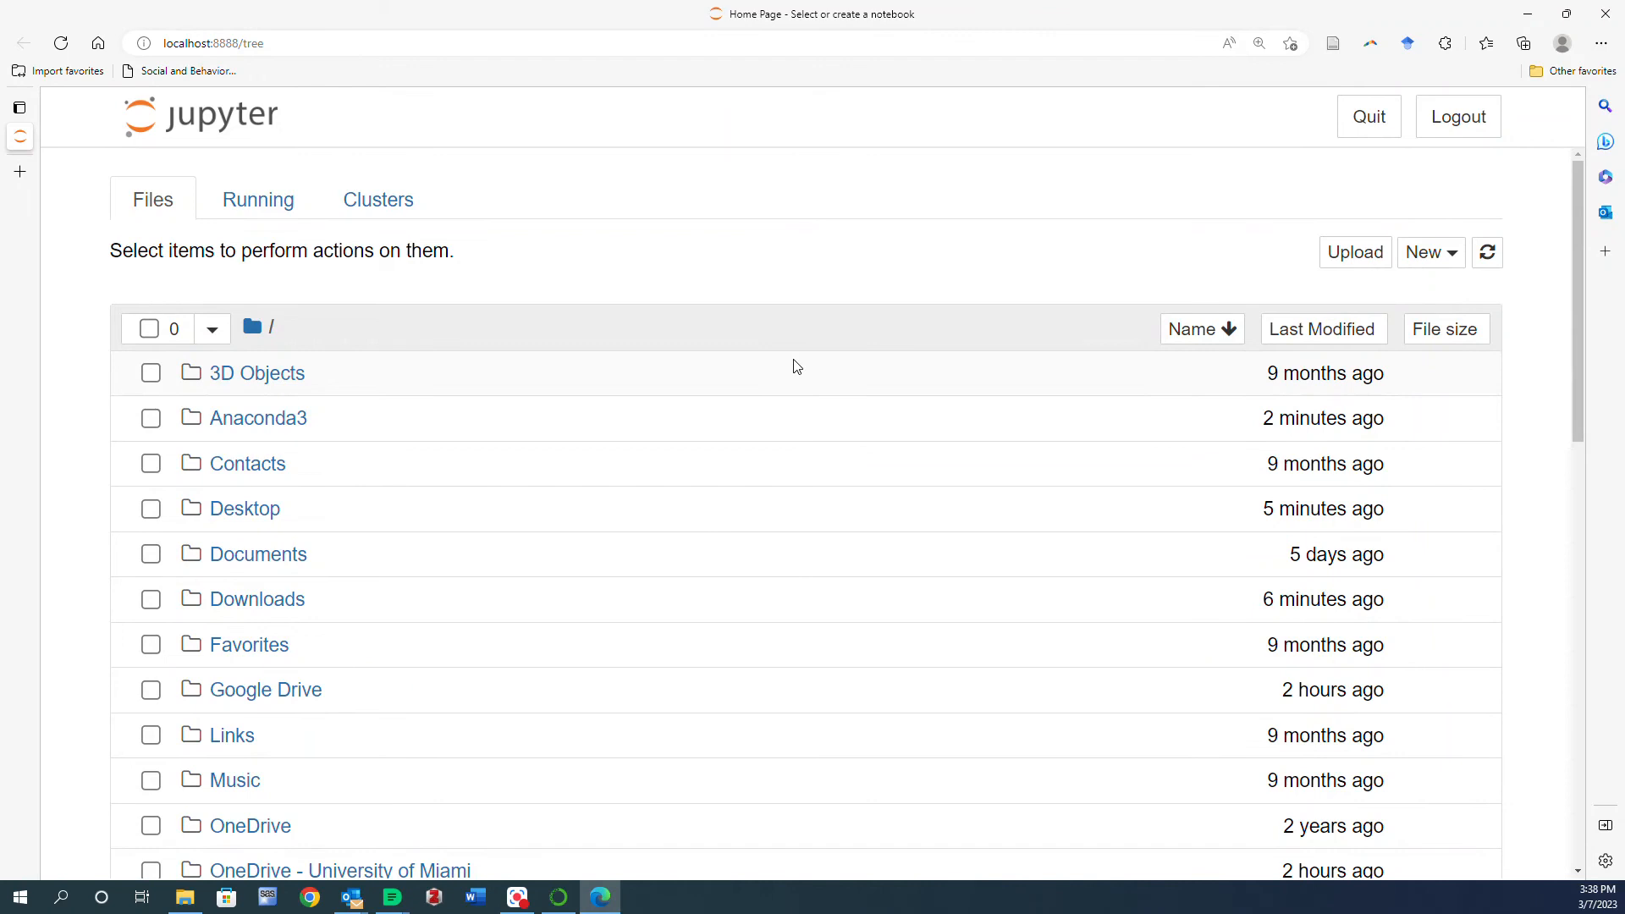
pyautogui.click(254, 508)
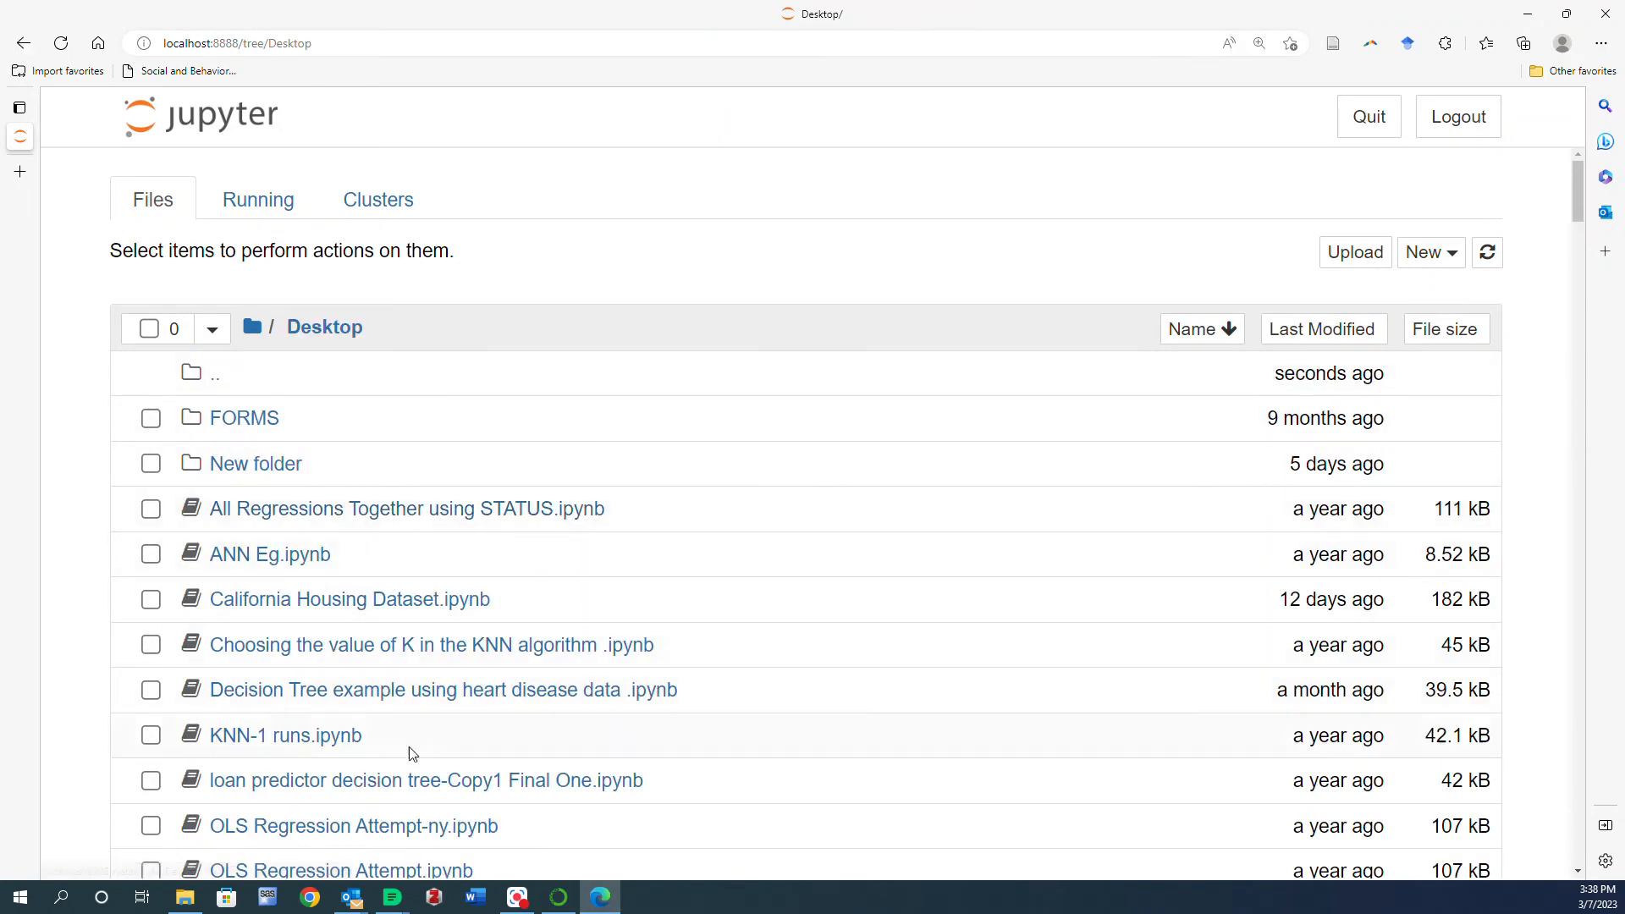
# - Create a new Python 3 (ipykernel) notebook in Desktop and rename it The very first notebook
pyautogui.click(1437, 257)
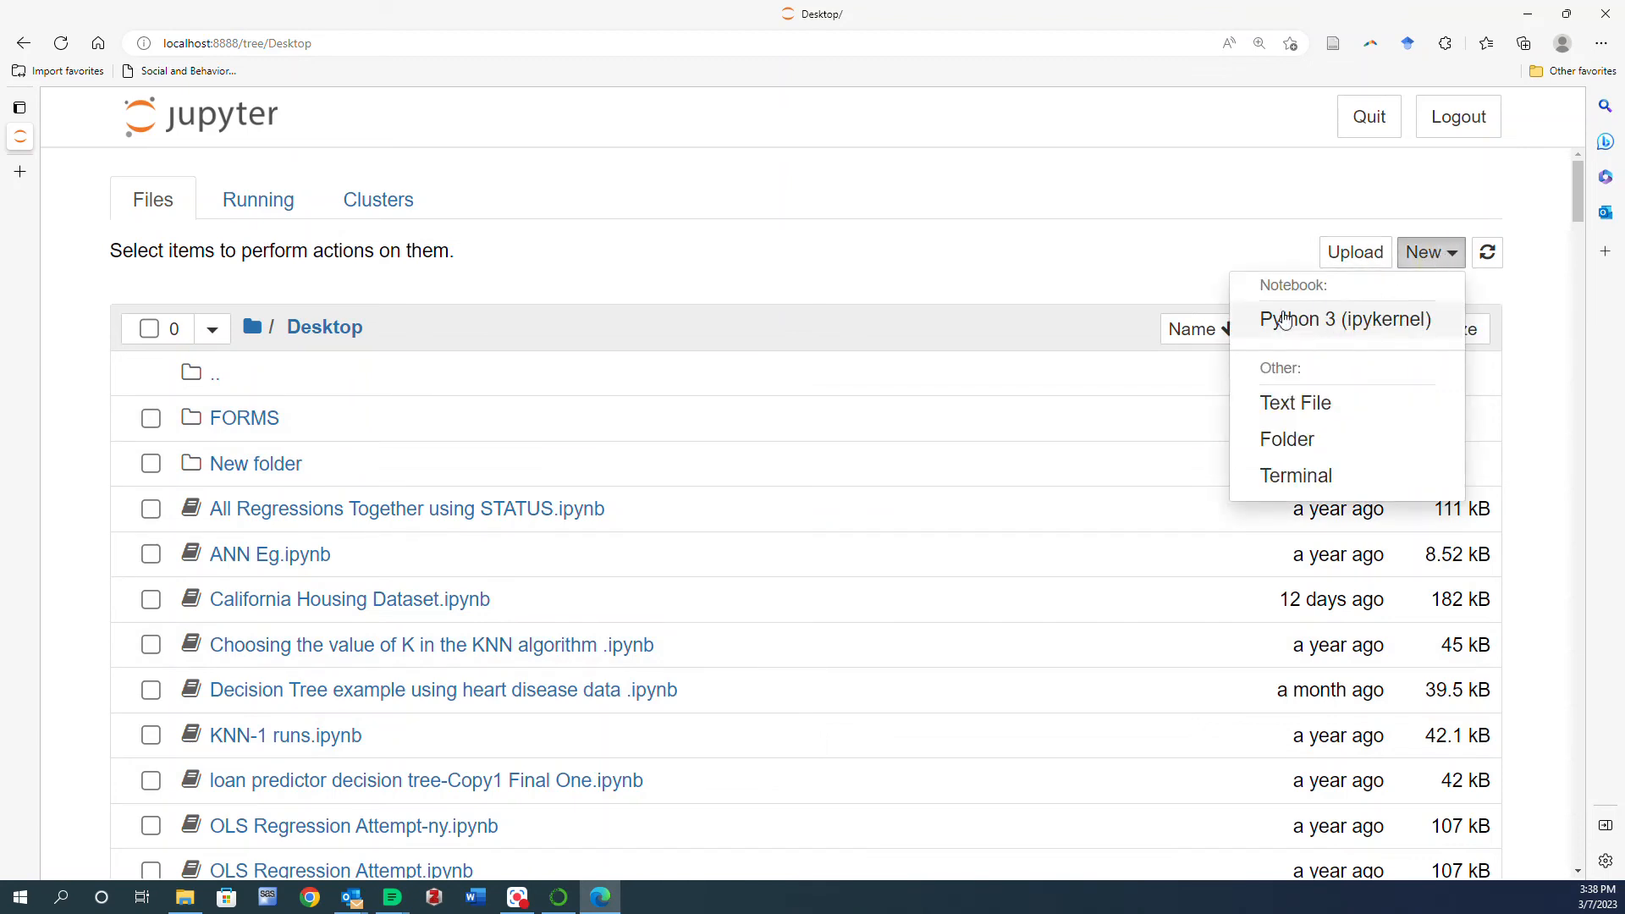
pyautogui.click(1267, 320)
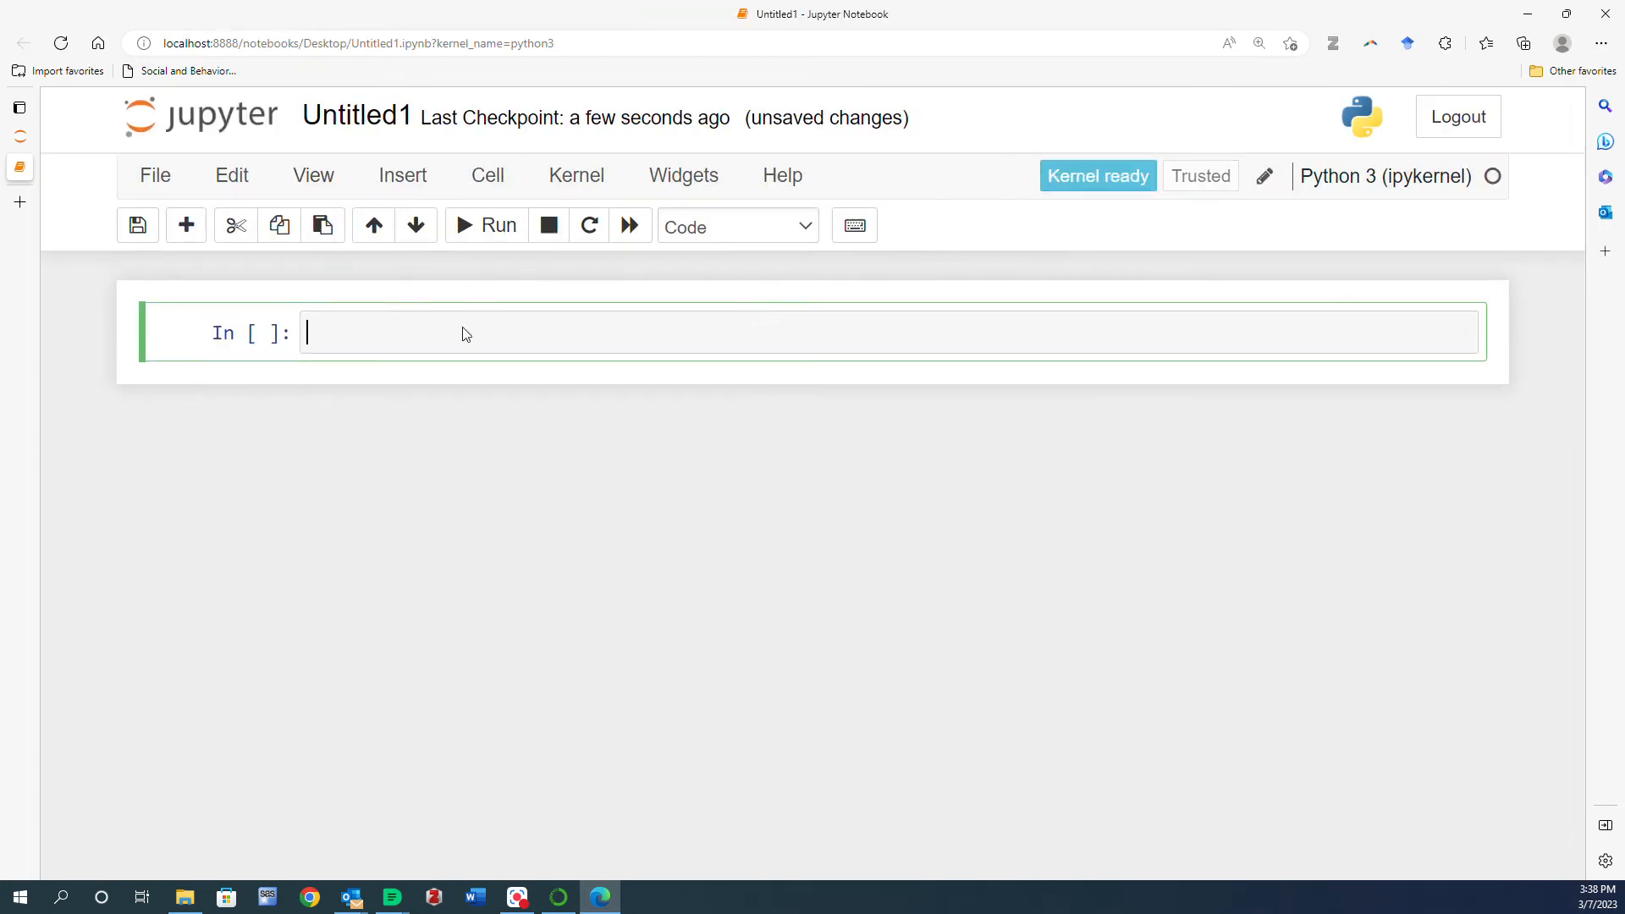
pyautogui.click(348, 122)
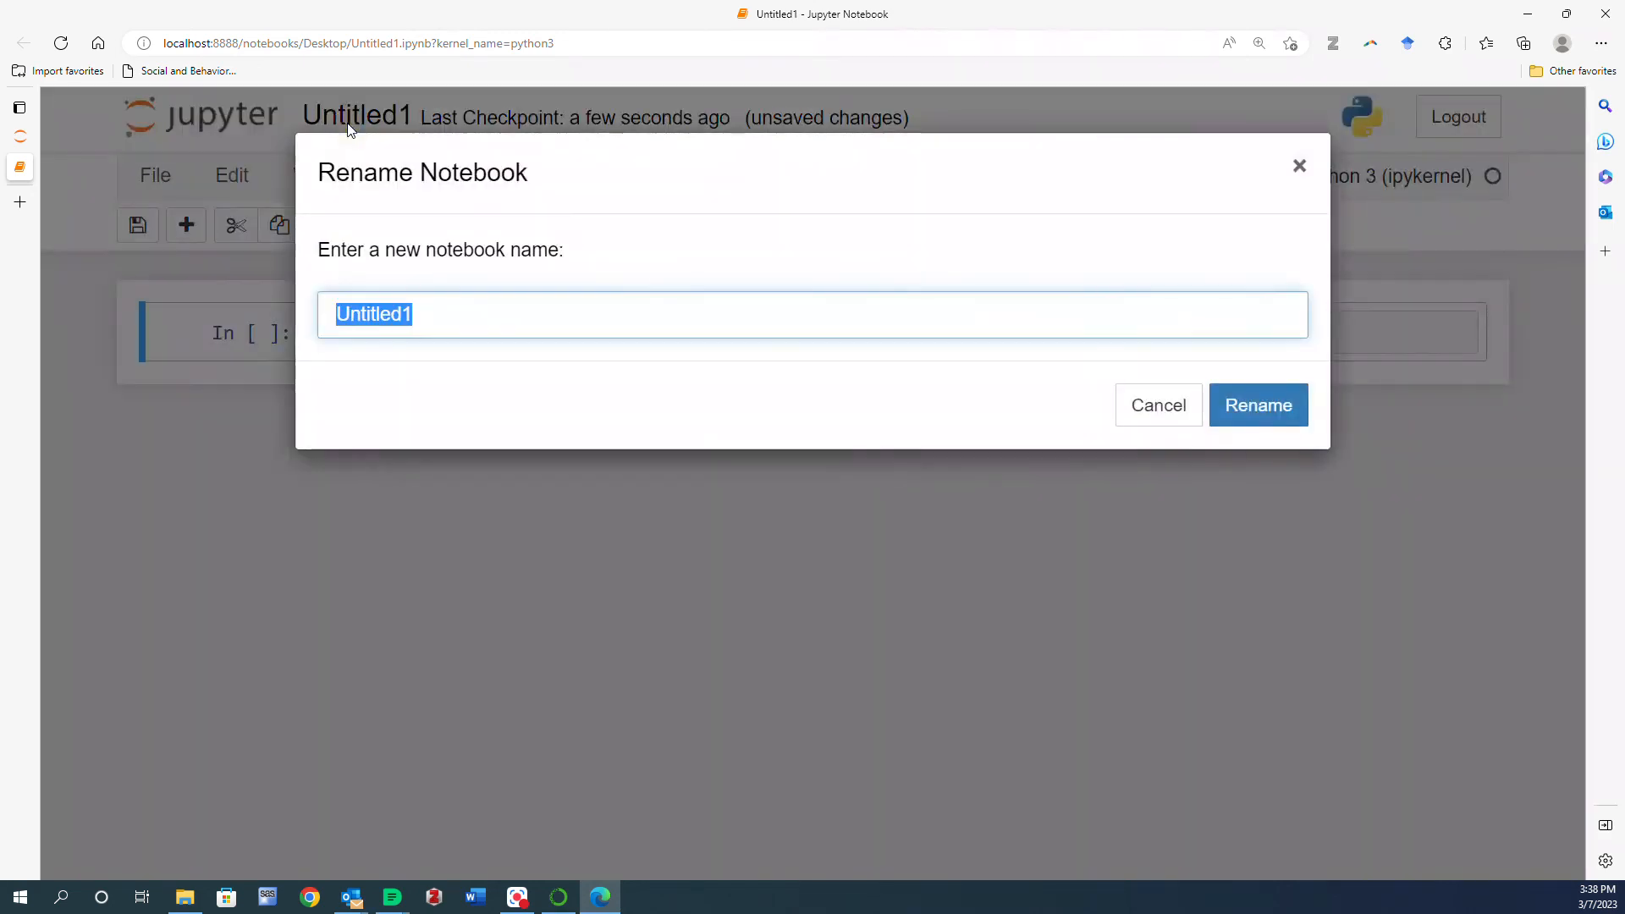
pyautogui.write('The very fi')
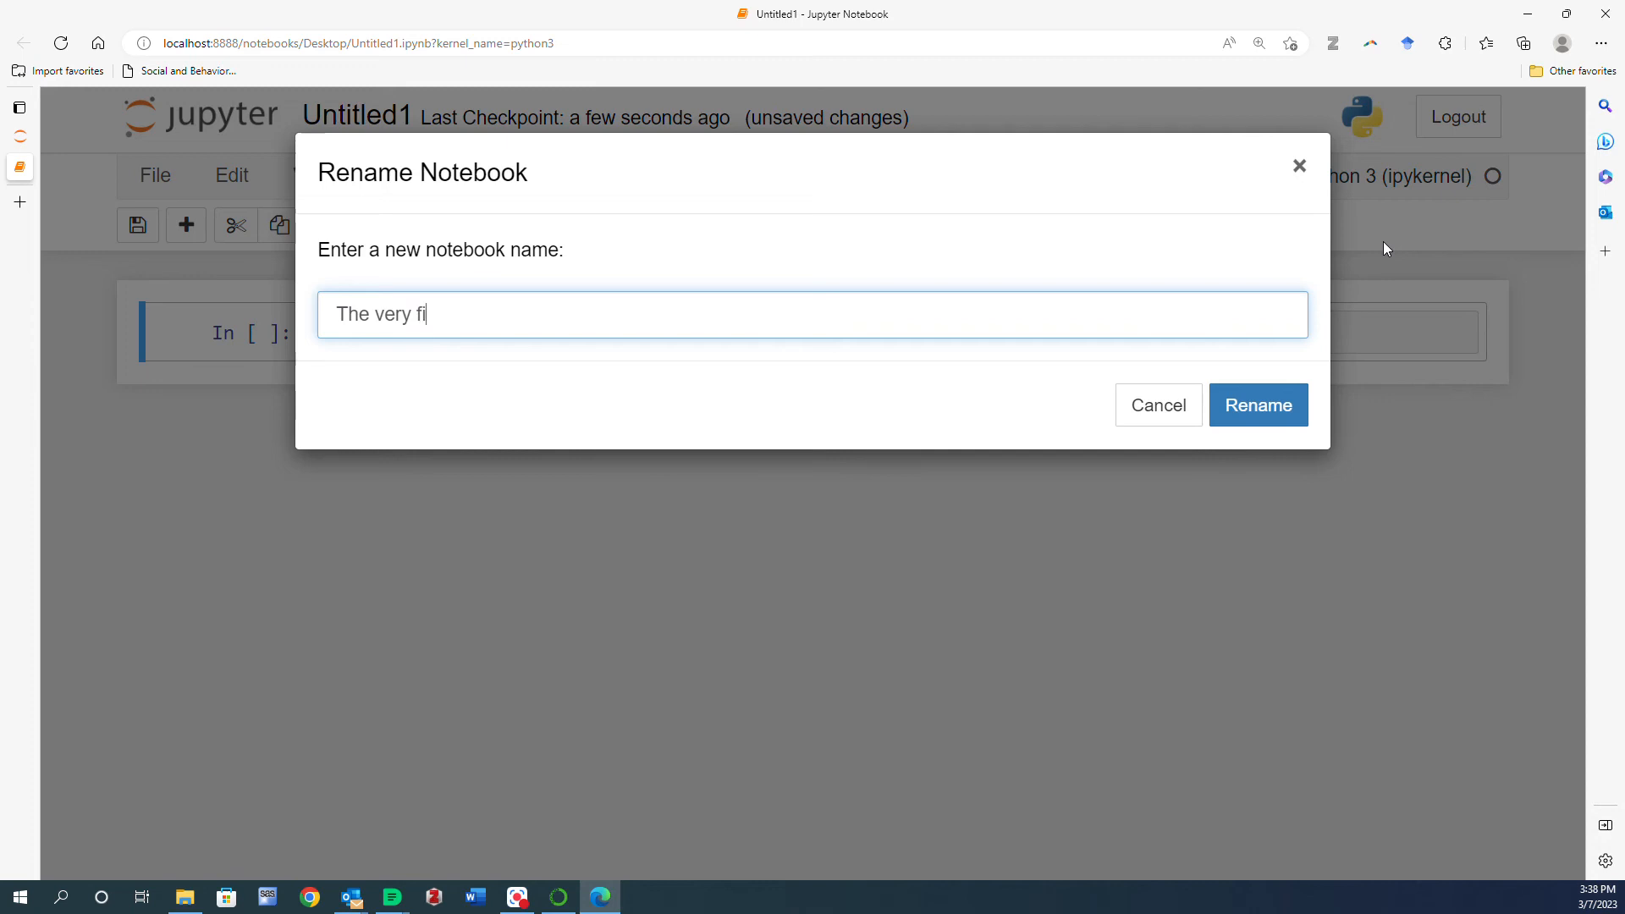
pyautogui.write('rst notebook')
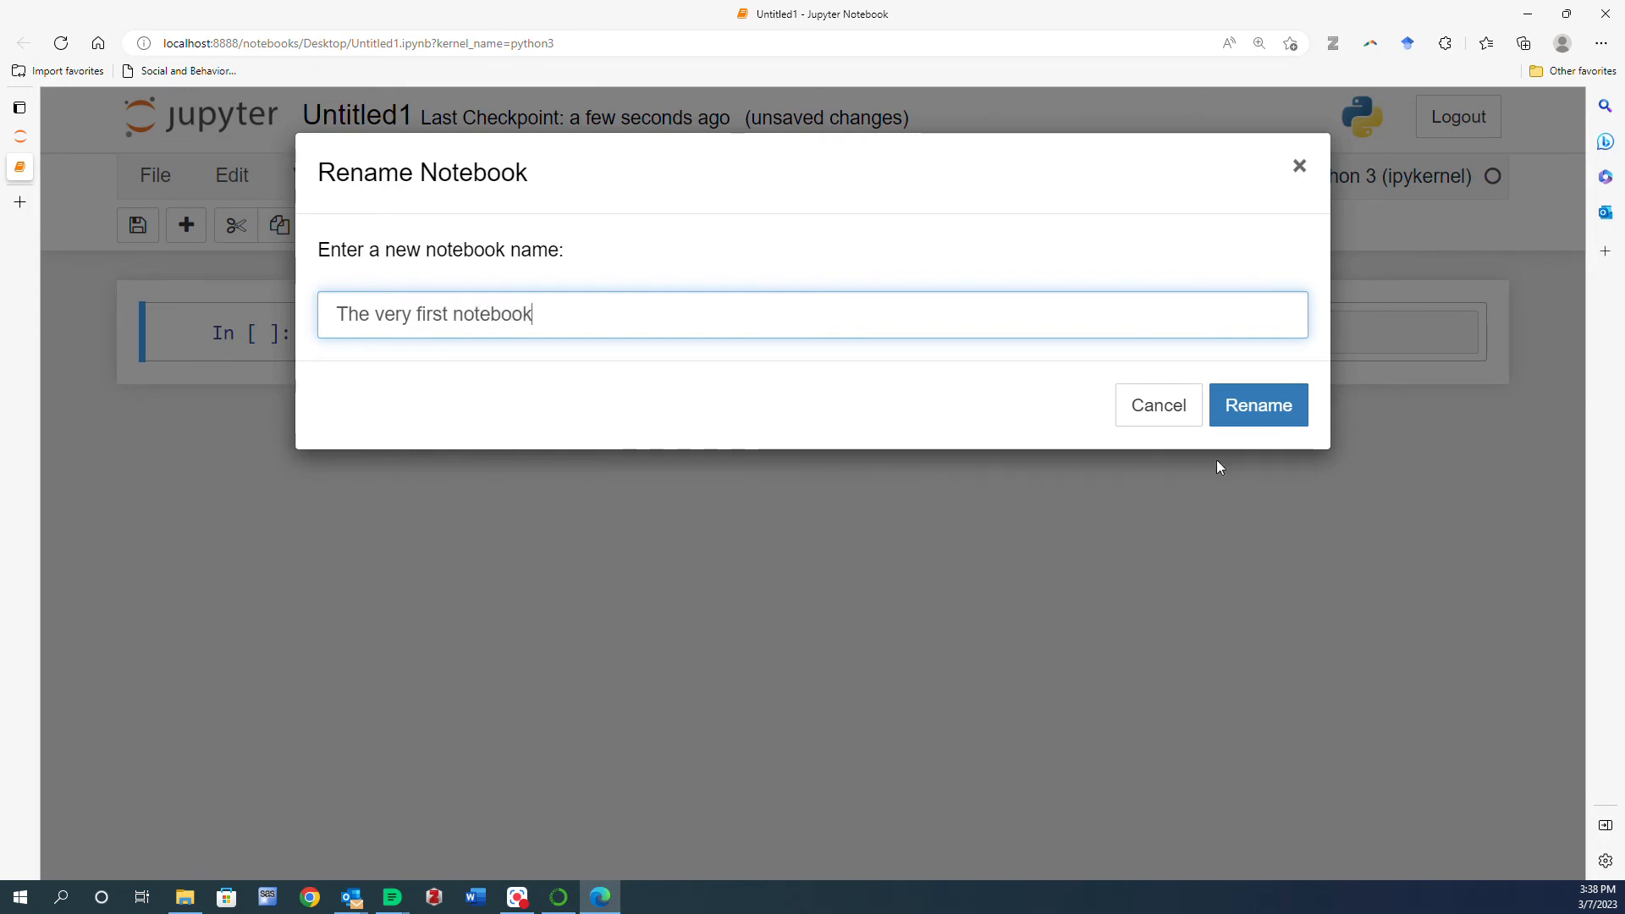
pyautogui.click(1284, 409)
# - Enter import pandas as pd in the first code cell and run it
pyautogui.click(441, 333)
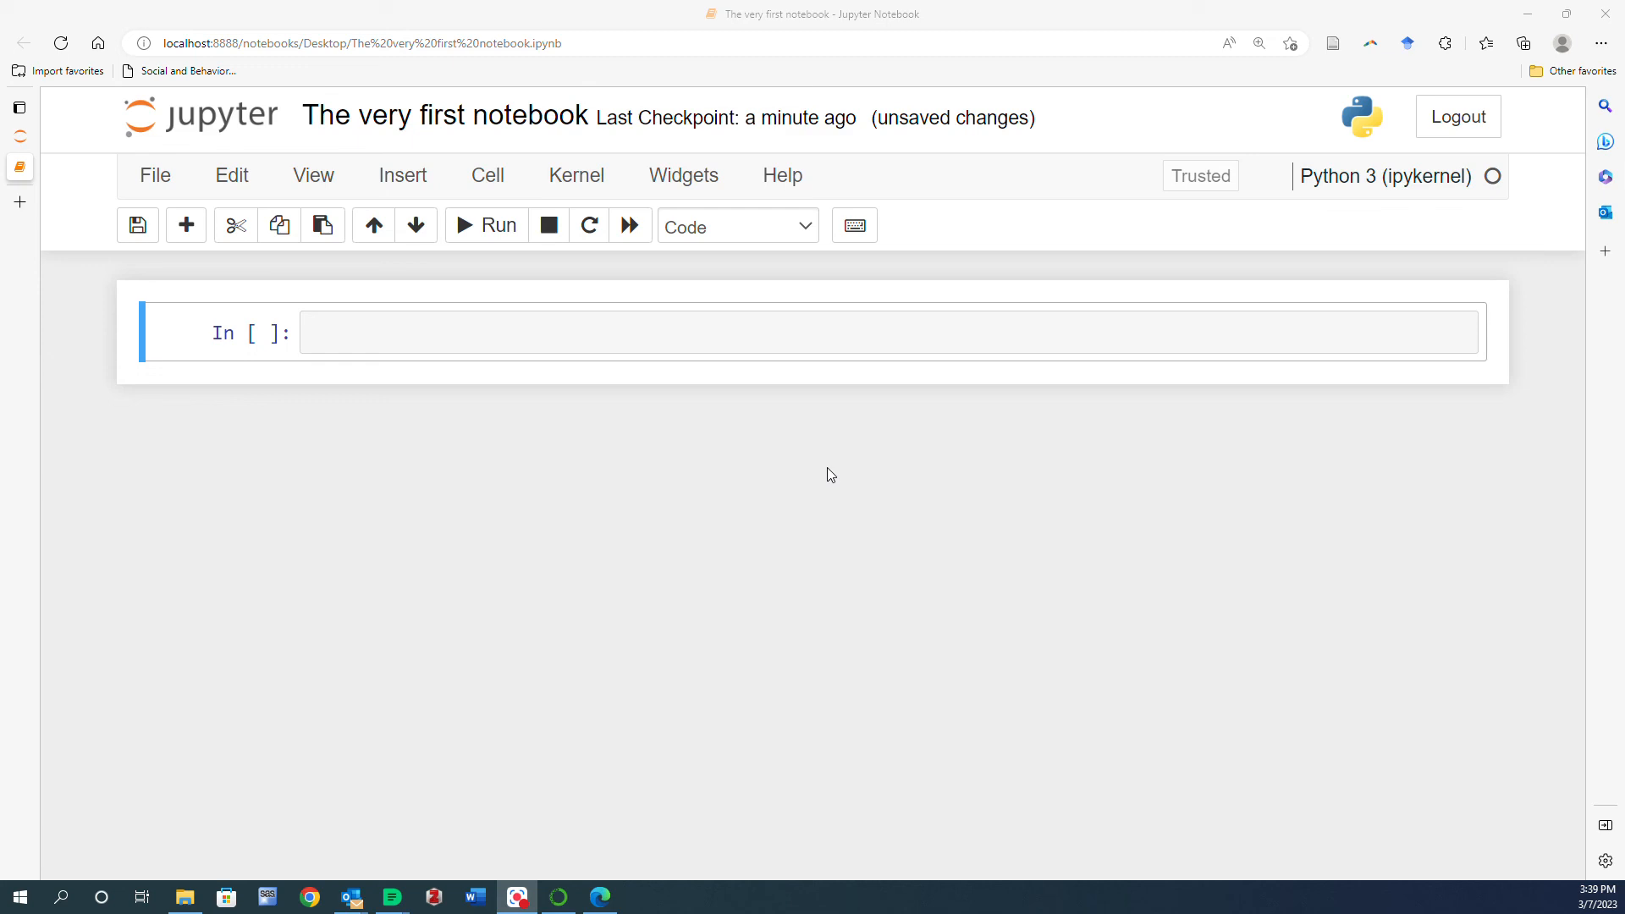
pyautogui.click(758, 336)
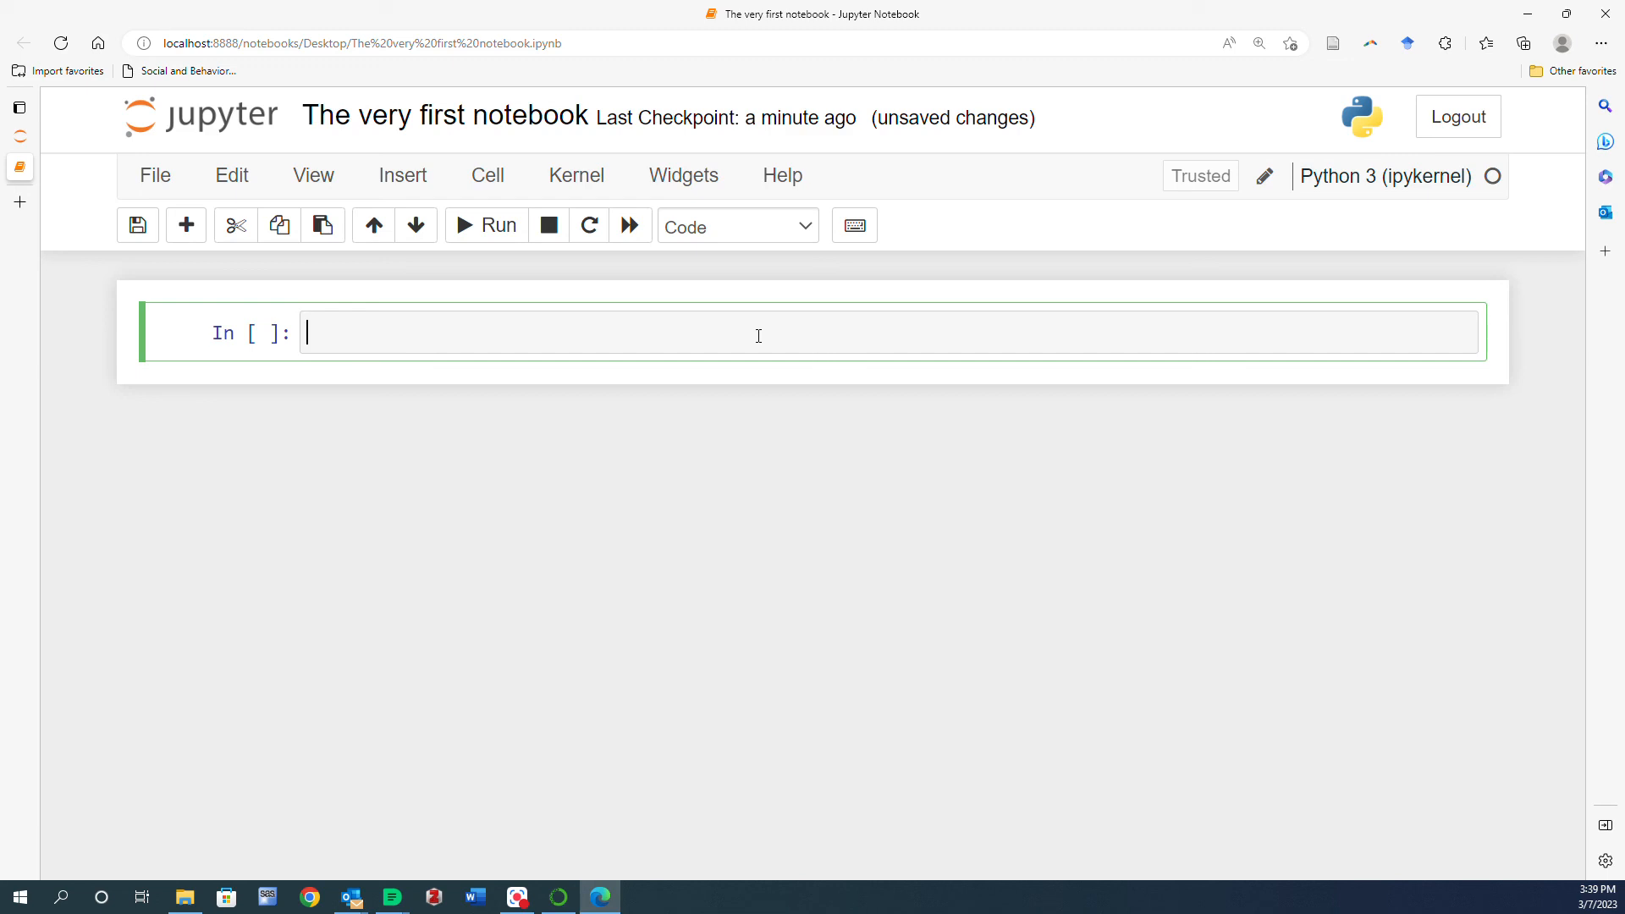
pyautogui.write('import pandas as pd')
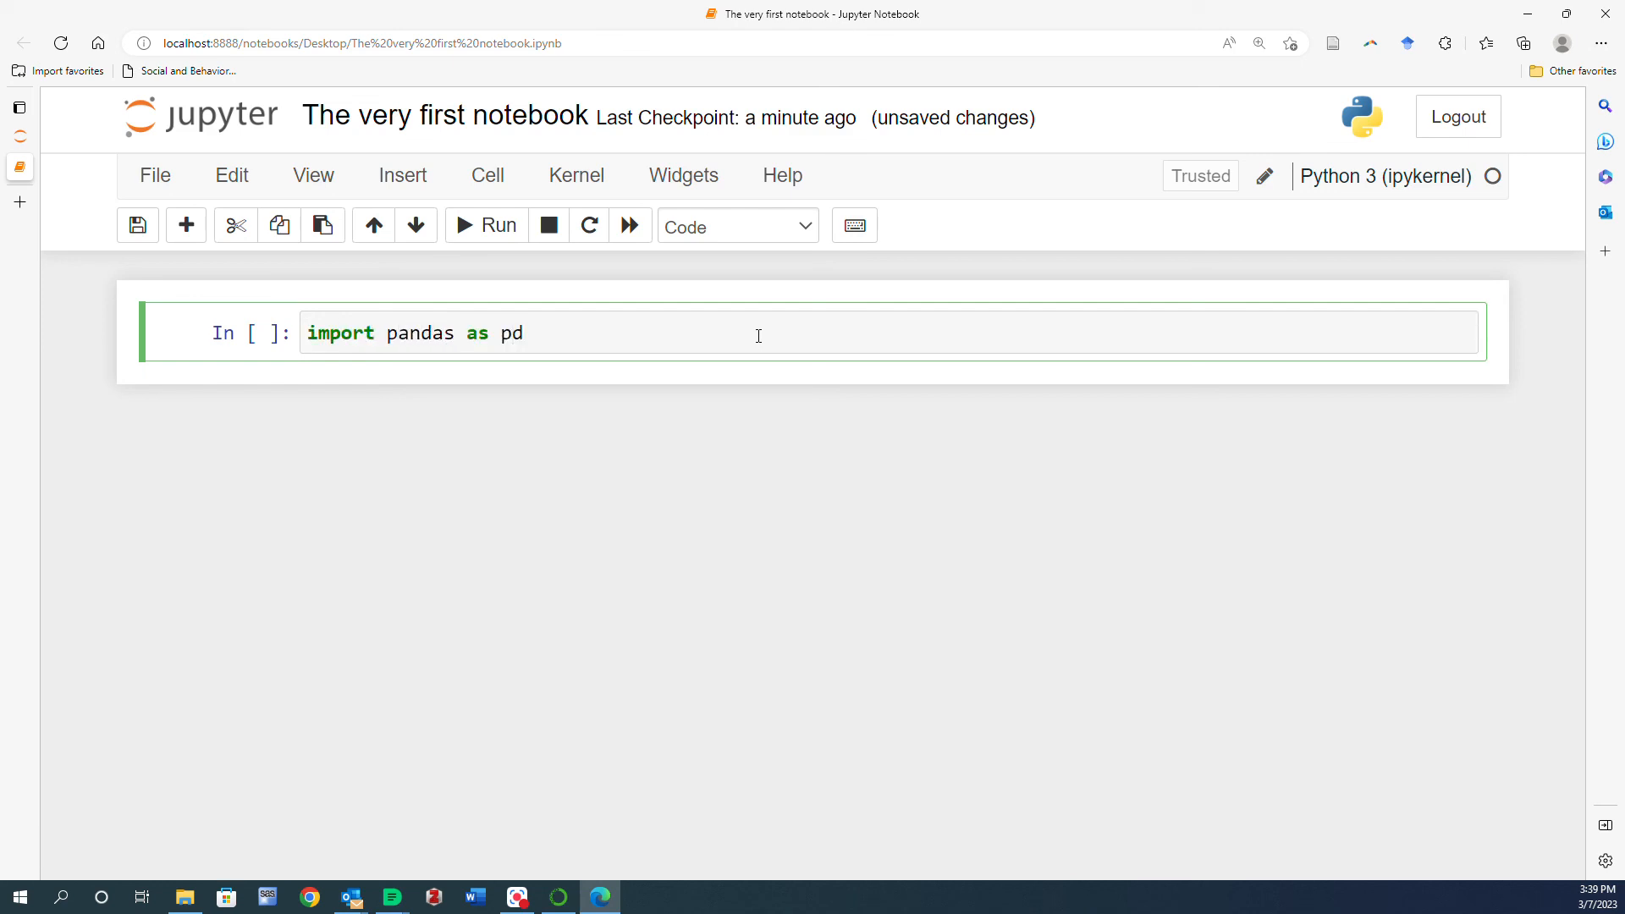
pyautogui.click(509, 225)
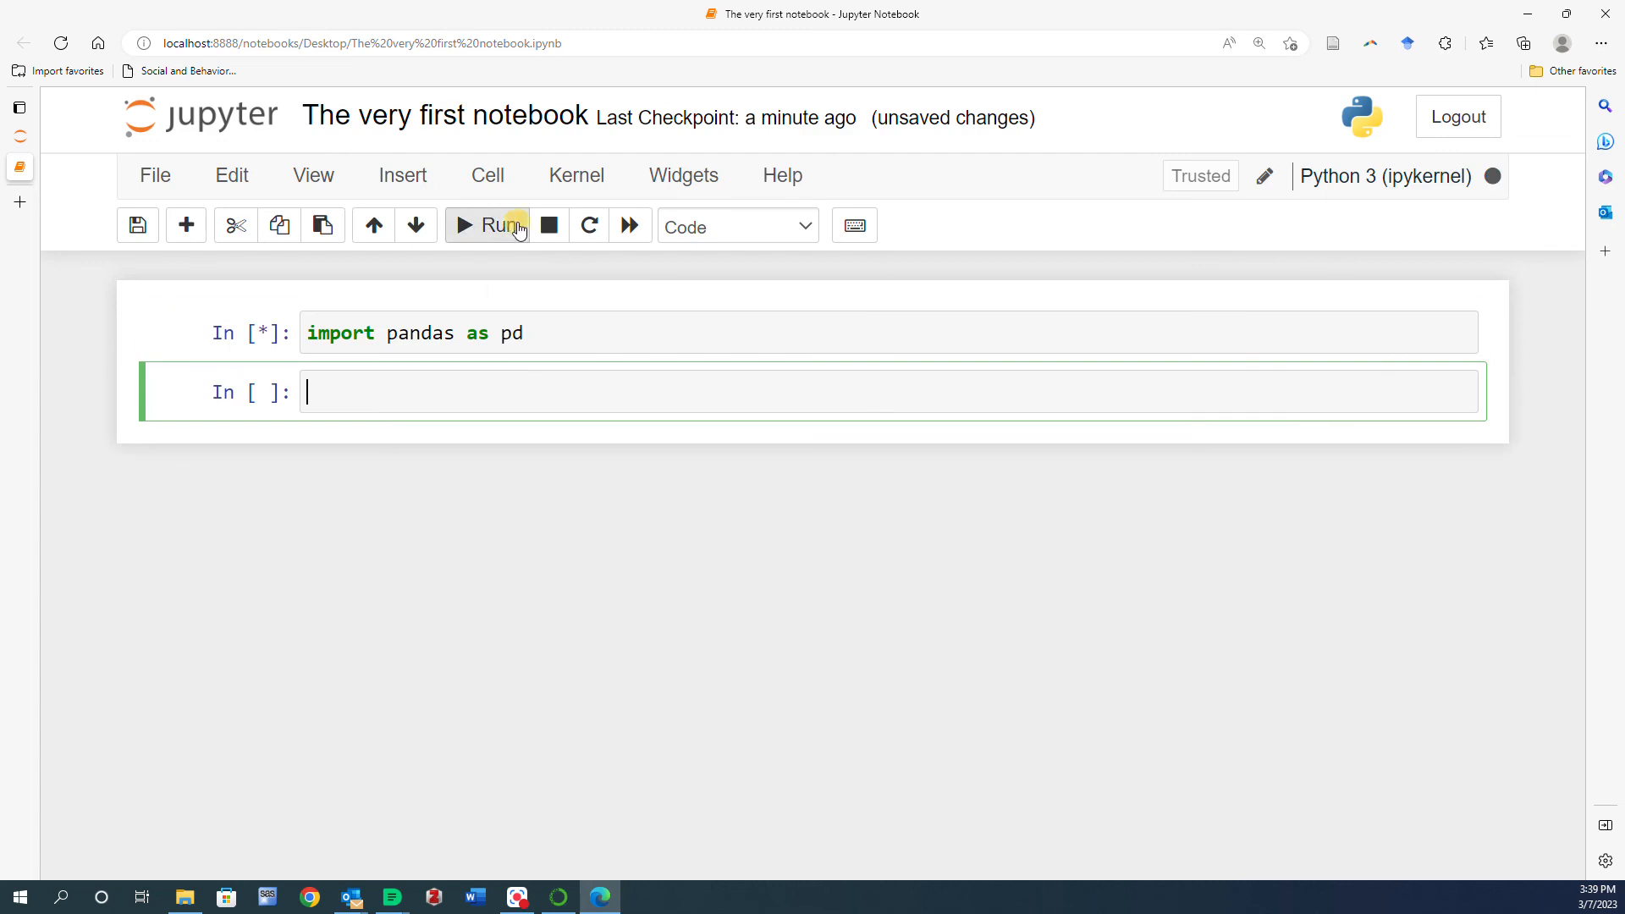